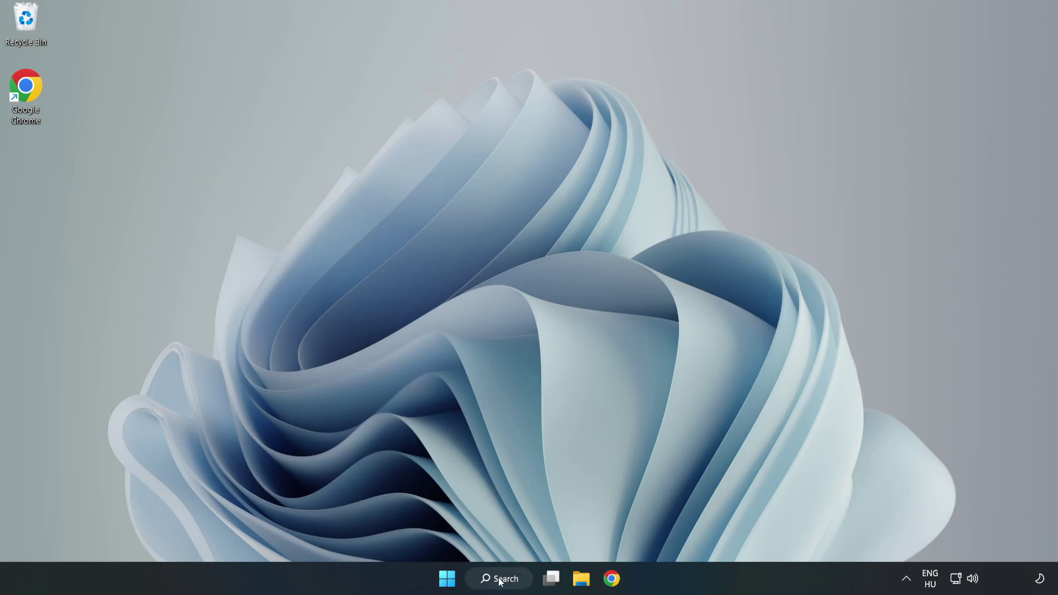
- Search Windows for 'device manager' and launch Device Manager
click(498, 579)
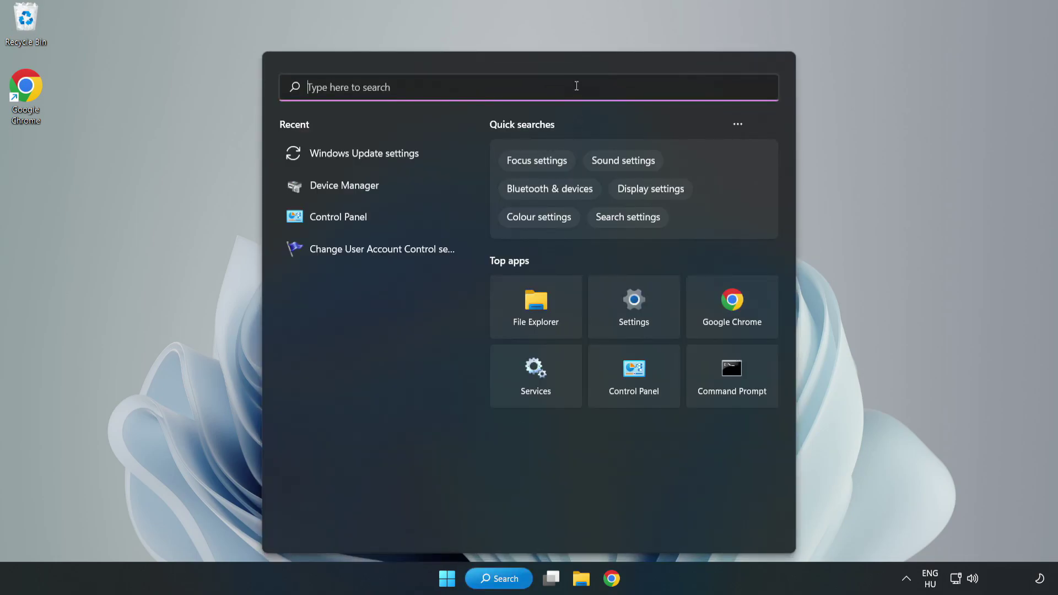
text(device m)
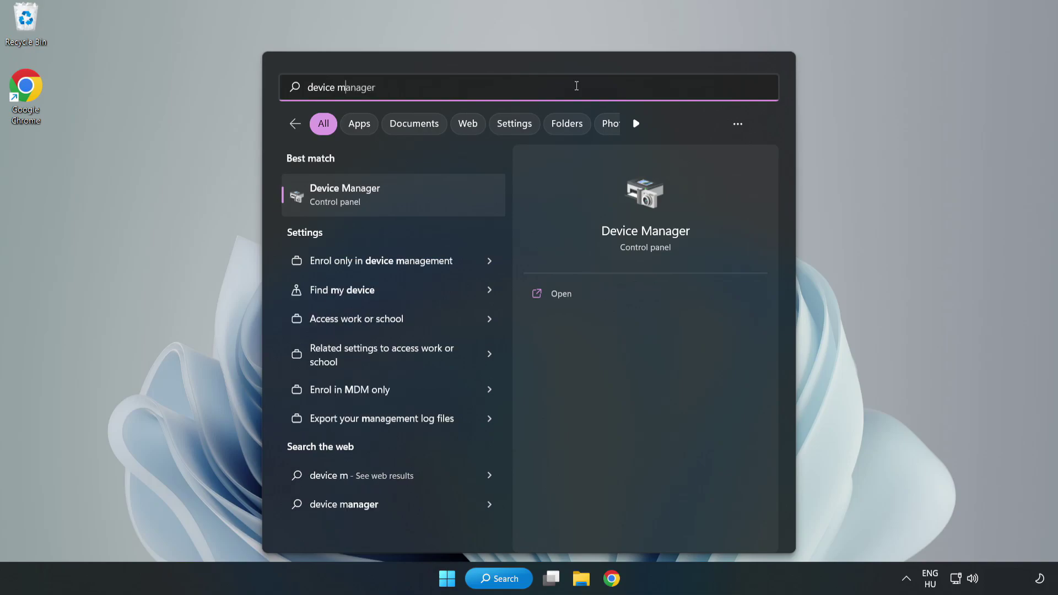
text(anager)
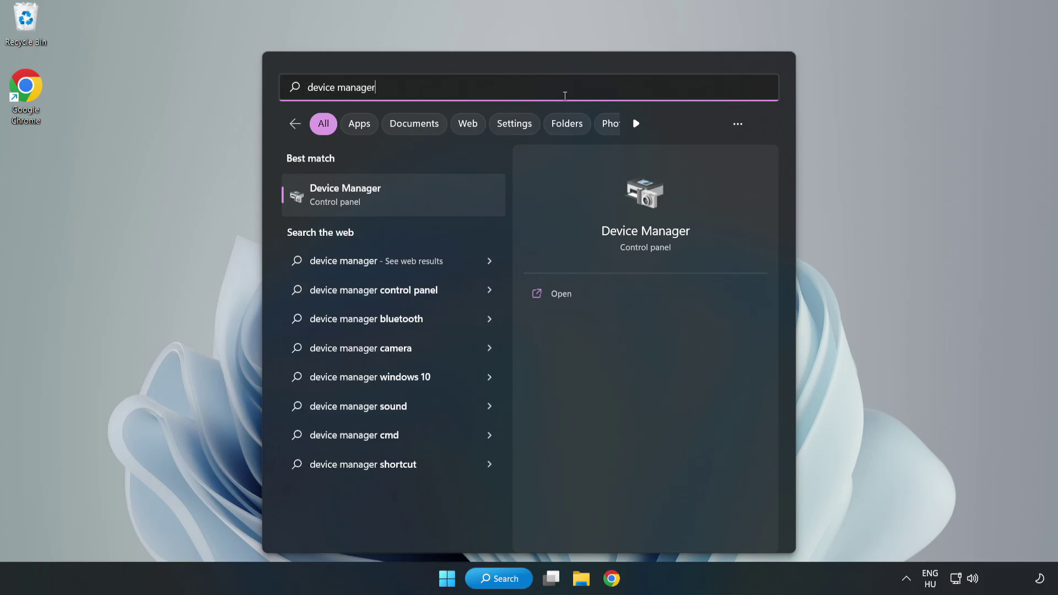
click(395, 204)
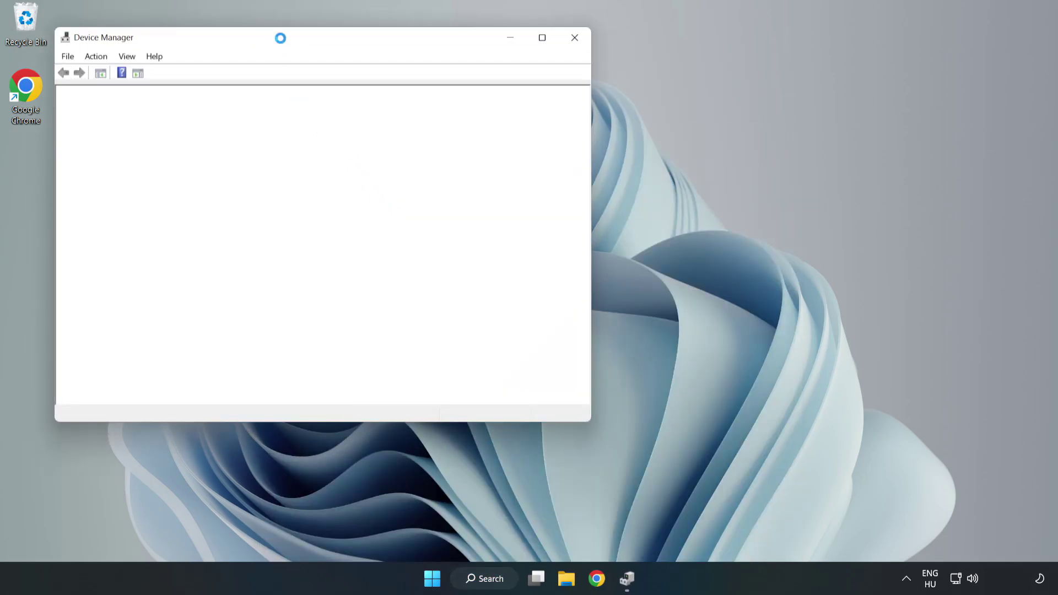
- Search automatically for a newer VMware SVGA 3D display driver, then close Device Manager
drag(281, 39, 472, 96)
click(282, 213)
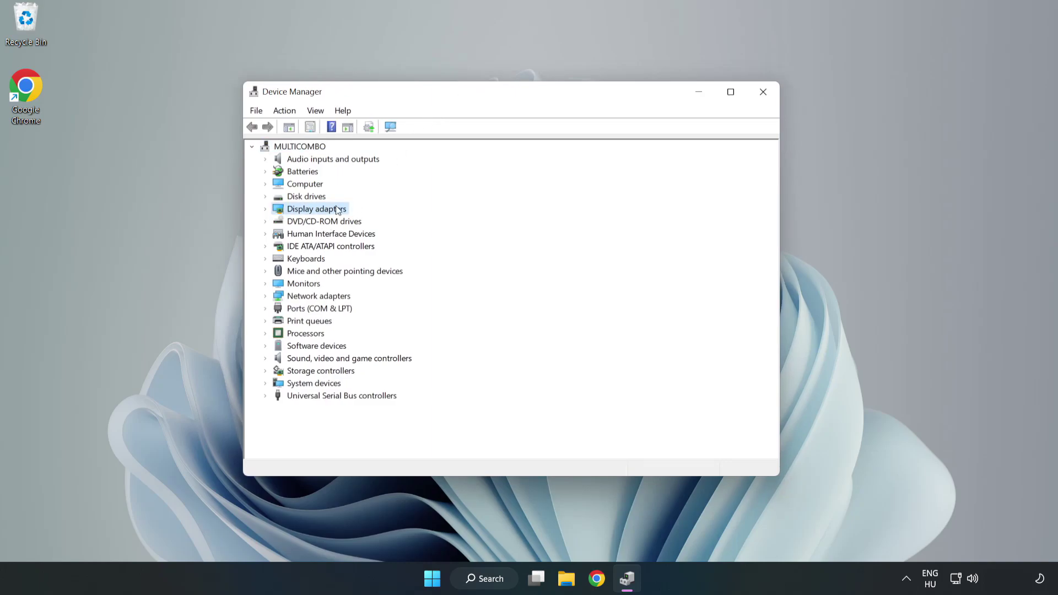
click(266, 210)
click(287, 222)
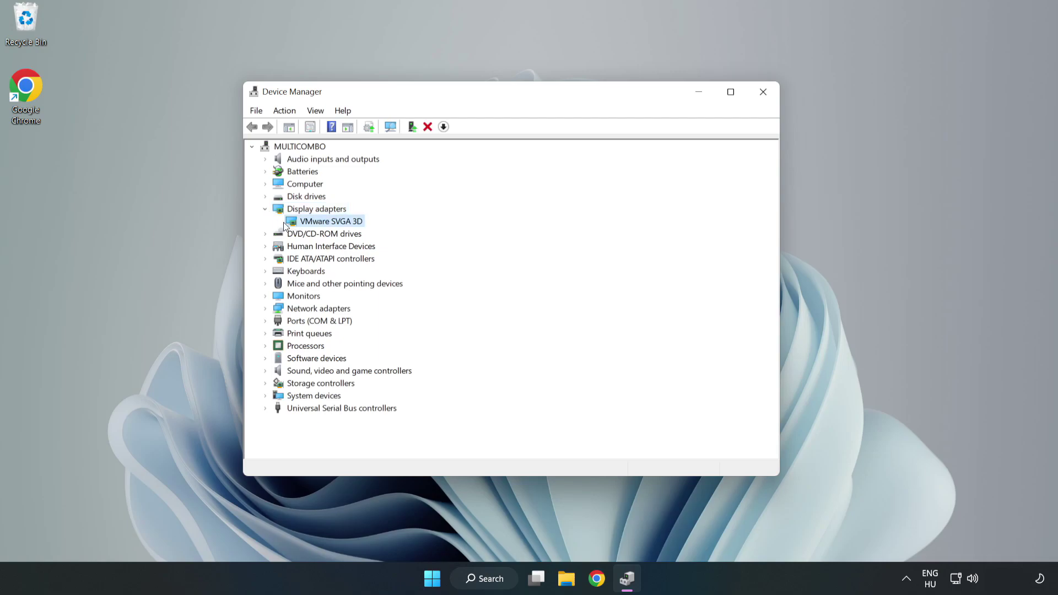
right_click(329, 224)
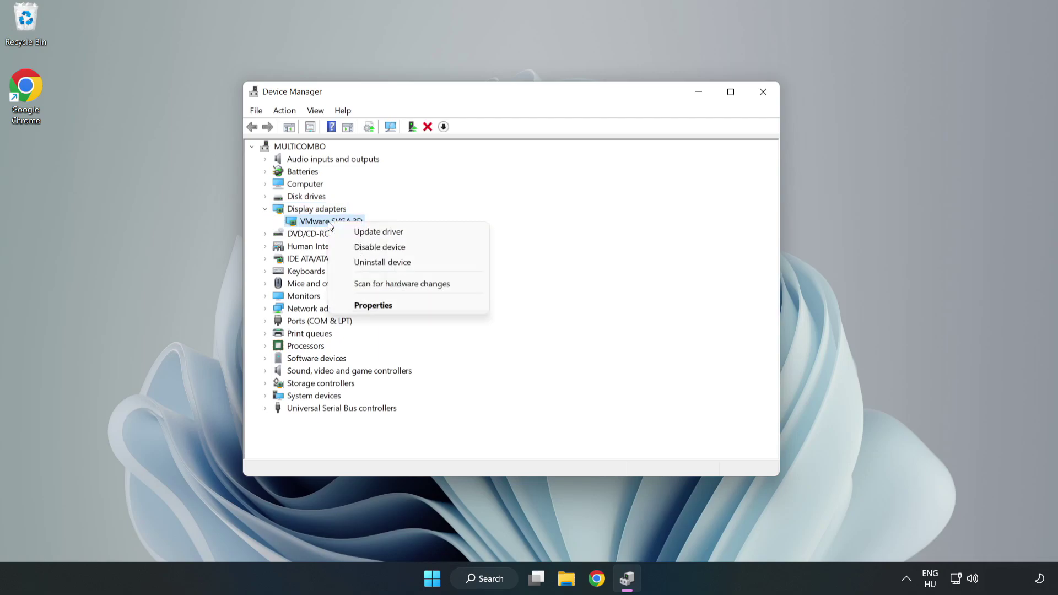
click(410, 237)
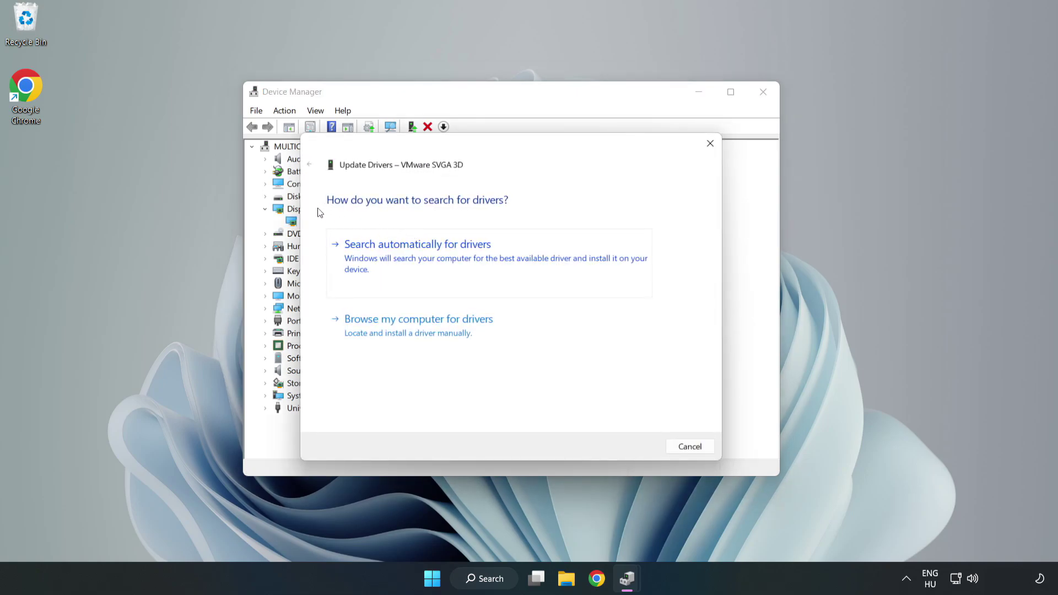
click(421, 258)
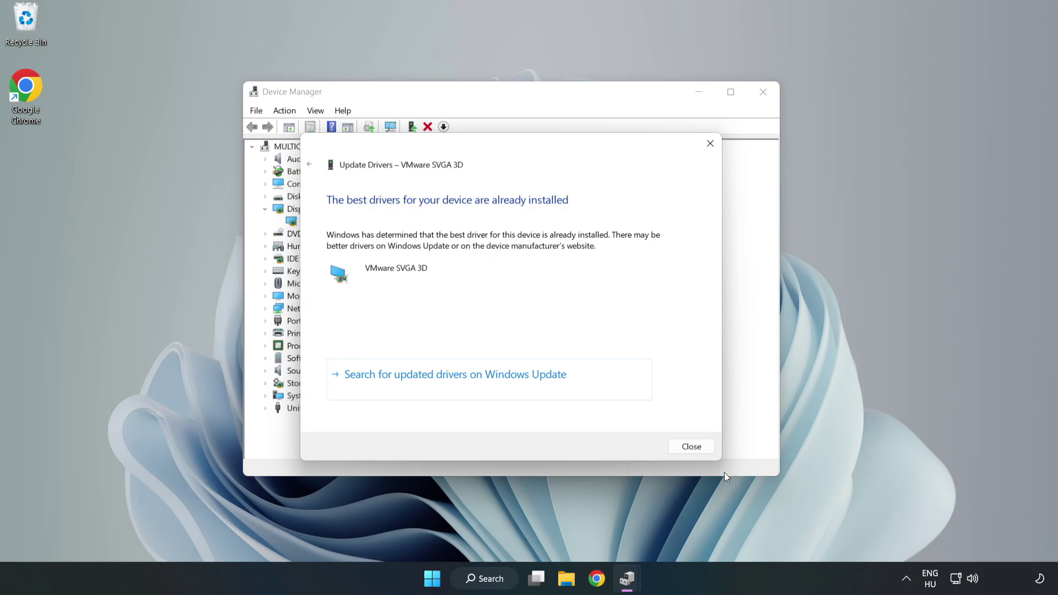
click(695, 446)
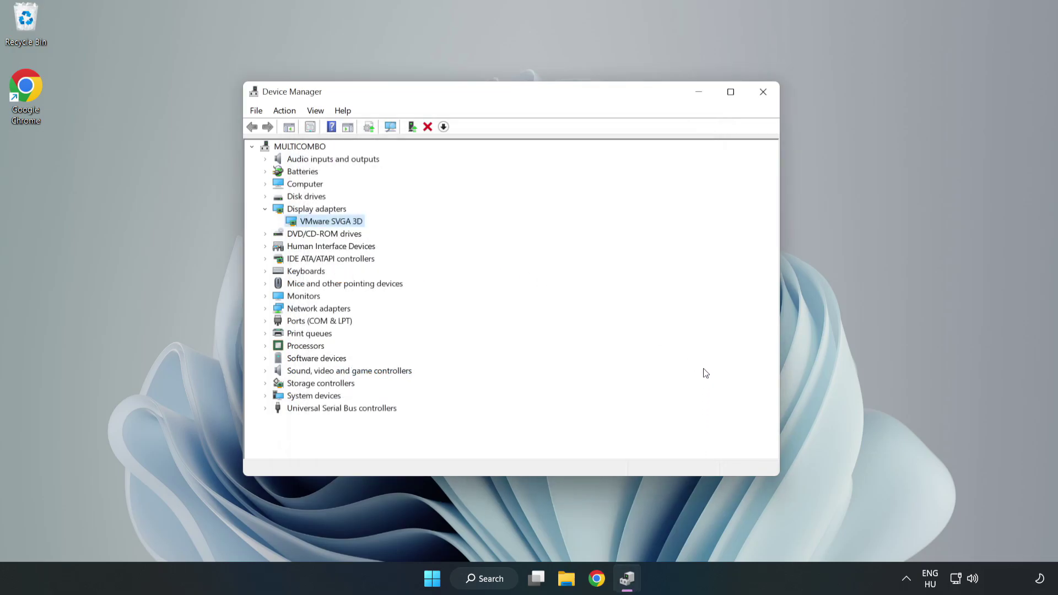
click(763, 96)
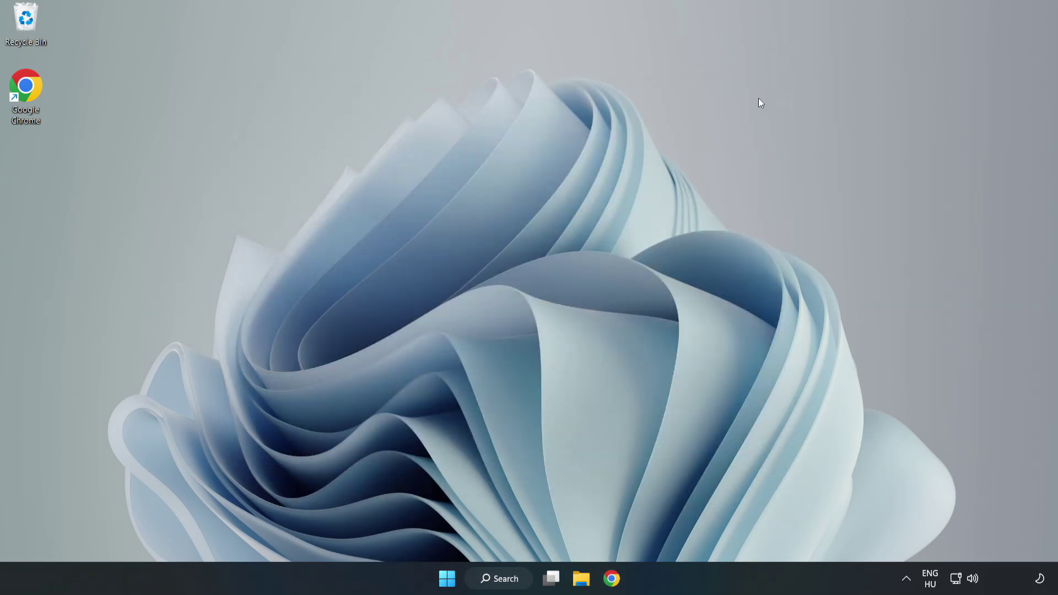
- Open Windows Update via a search for 'updates', check for updates, then close Settings
click(505, 580)
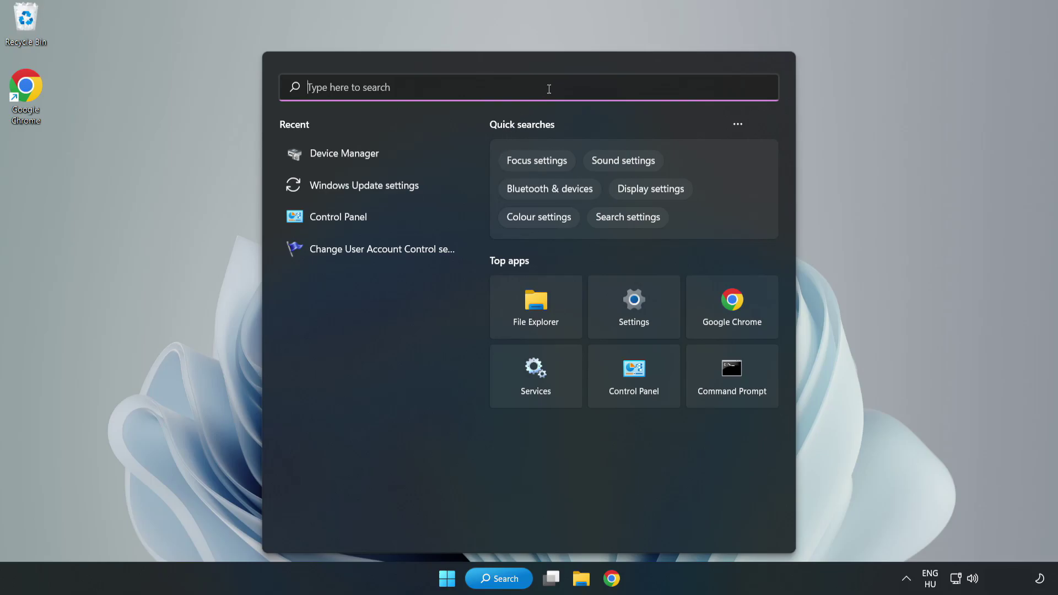
text(upd)
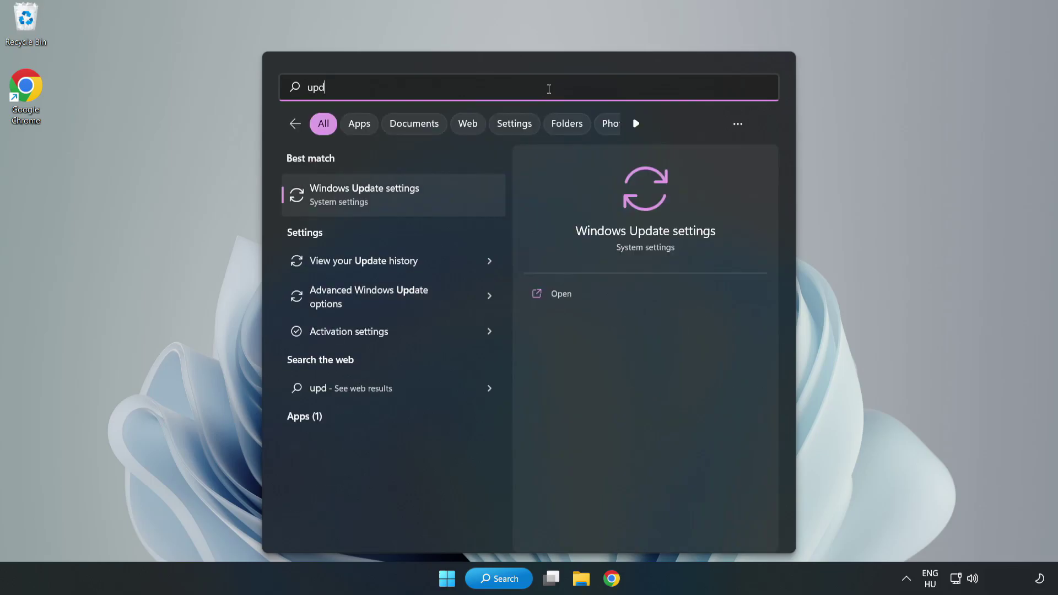
text(ates)
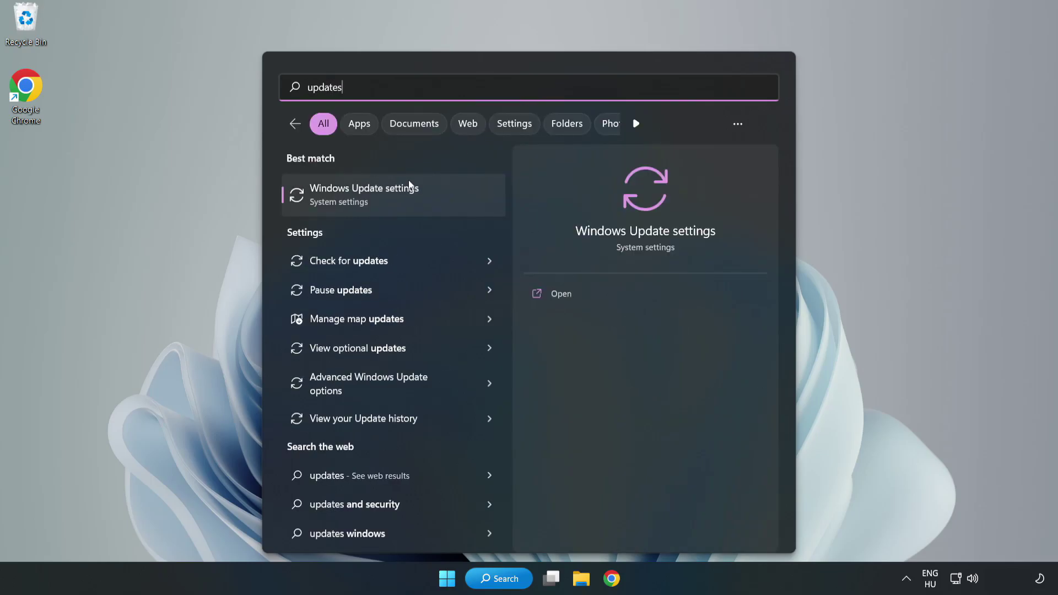
click(378, 200)
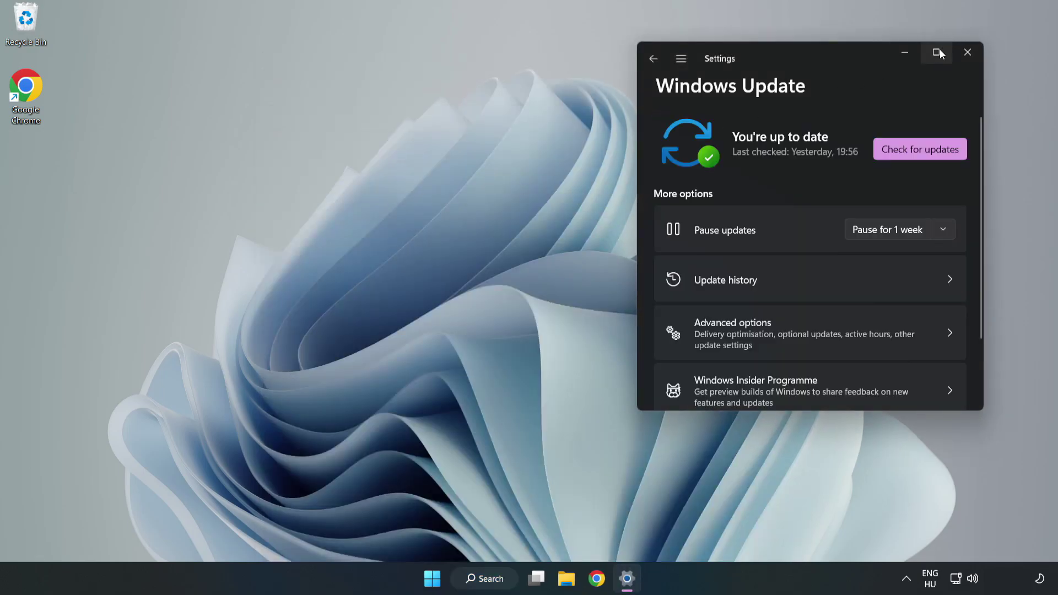
click(938, 53)
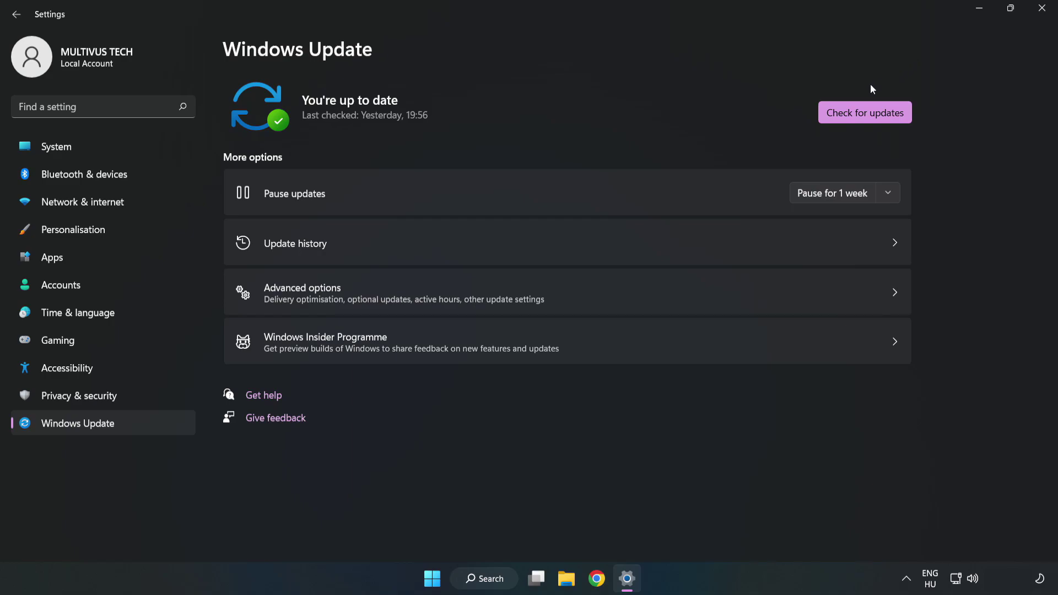
click(869, 114)
click(1043, 11)
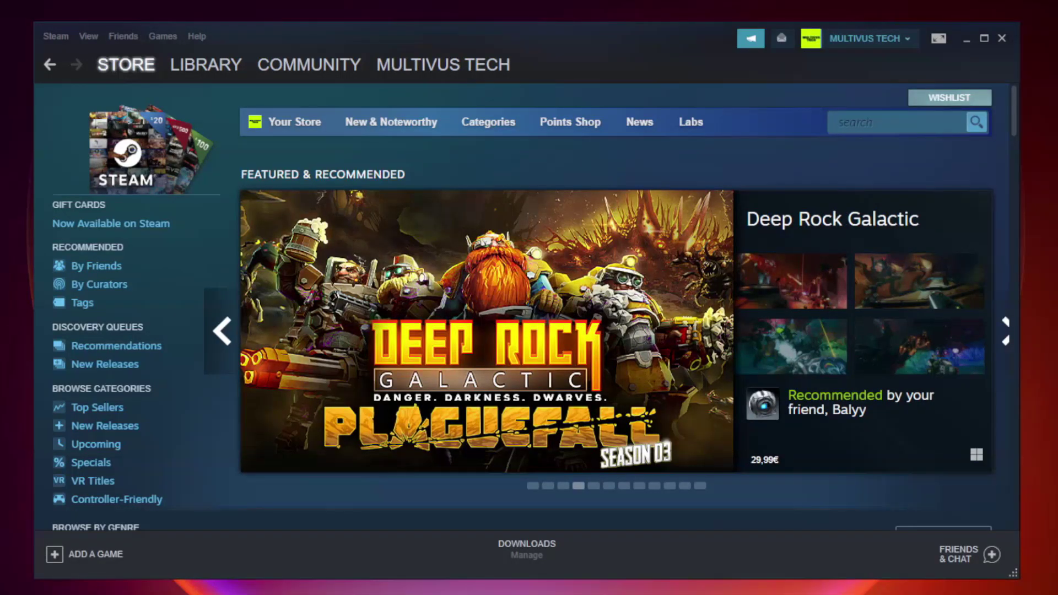
- Verify the integrity of Unturned's local files from its Steam library Properties
mouse_move(205, 65)
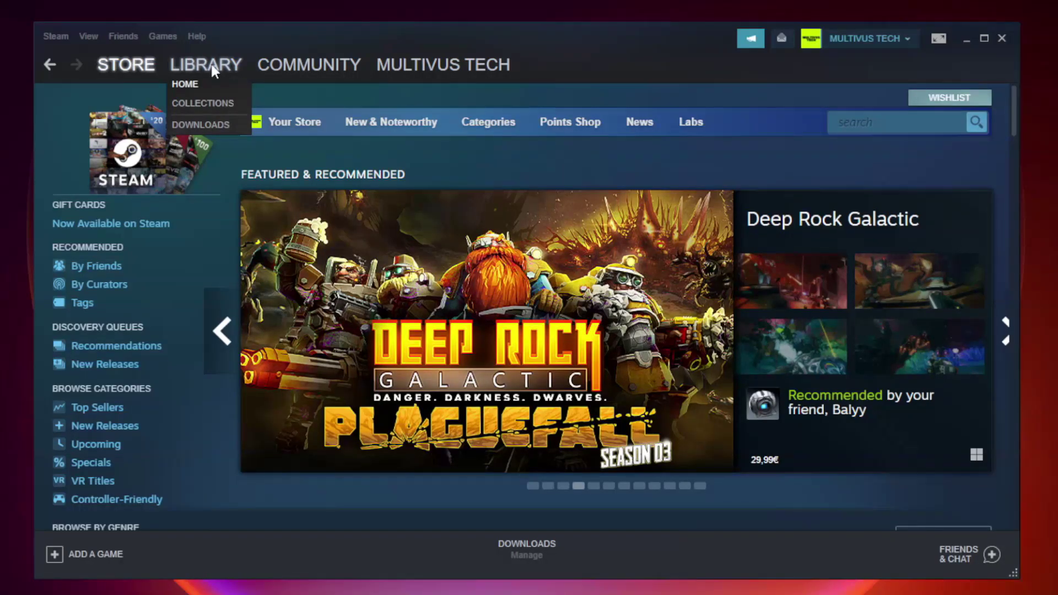
click(213, 71)
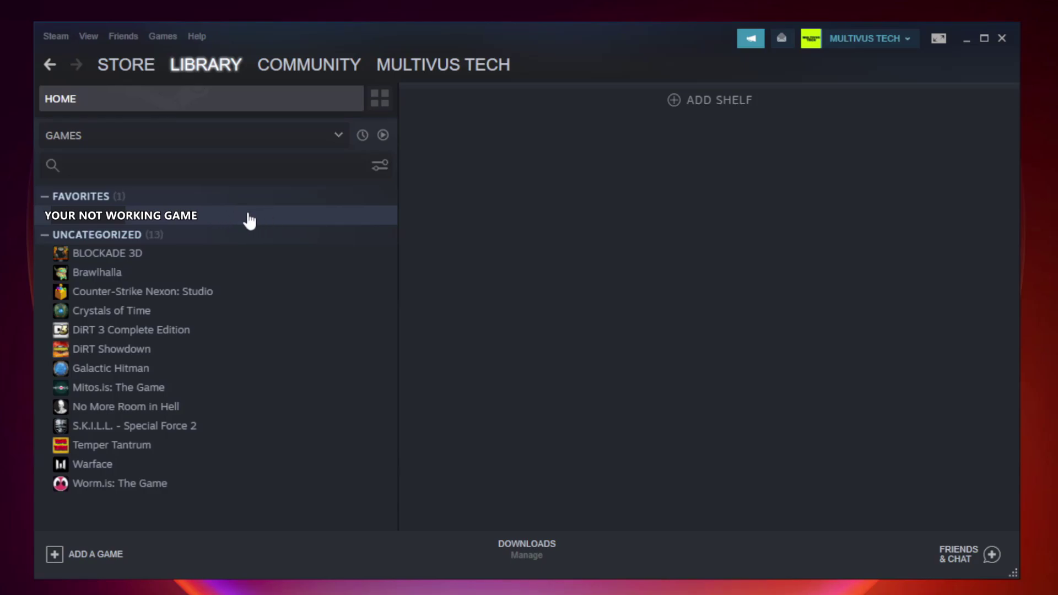
right_click(227, 216)
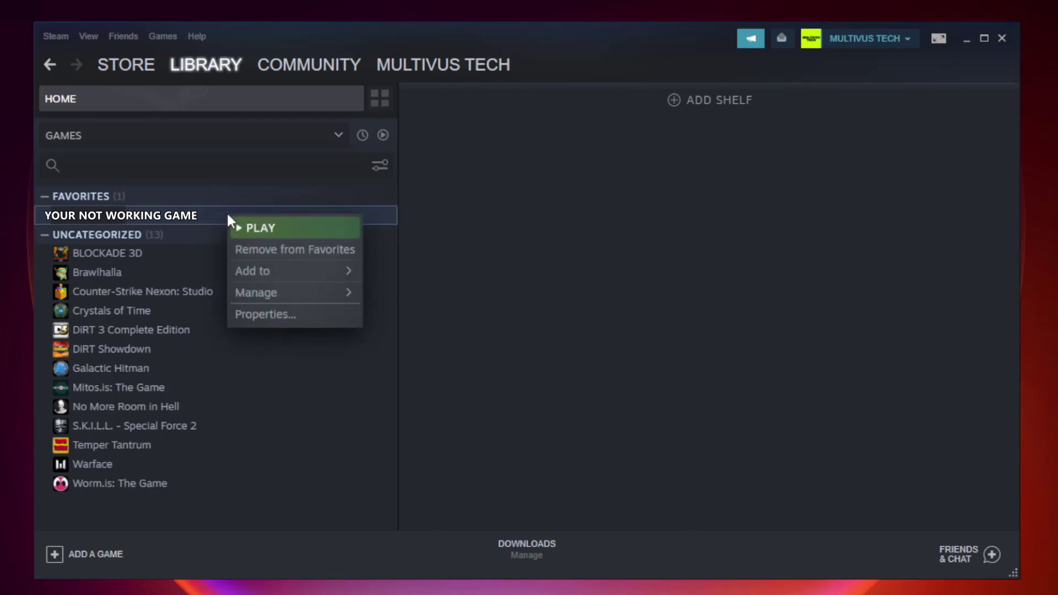
mouse_move(263, 292)
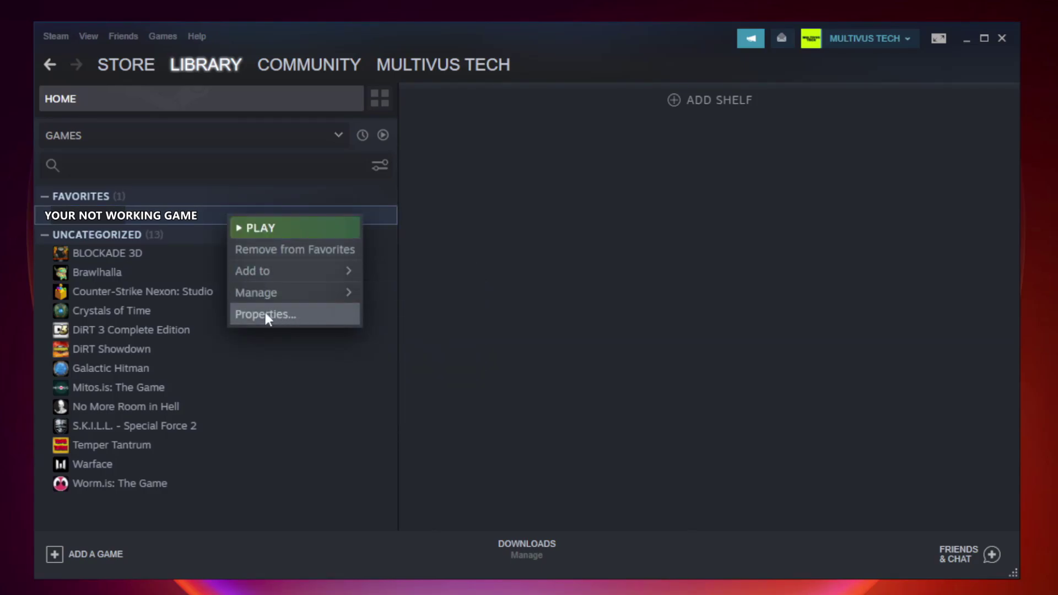
click(292, 315)
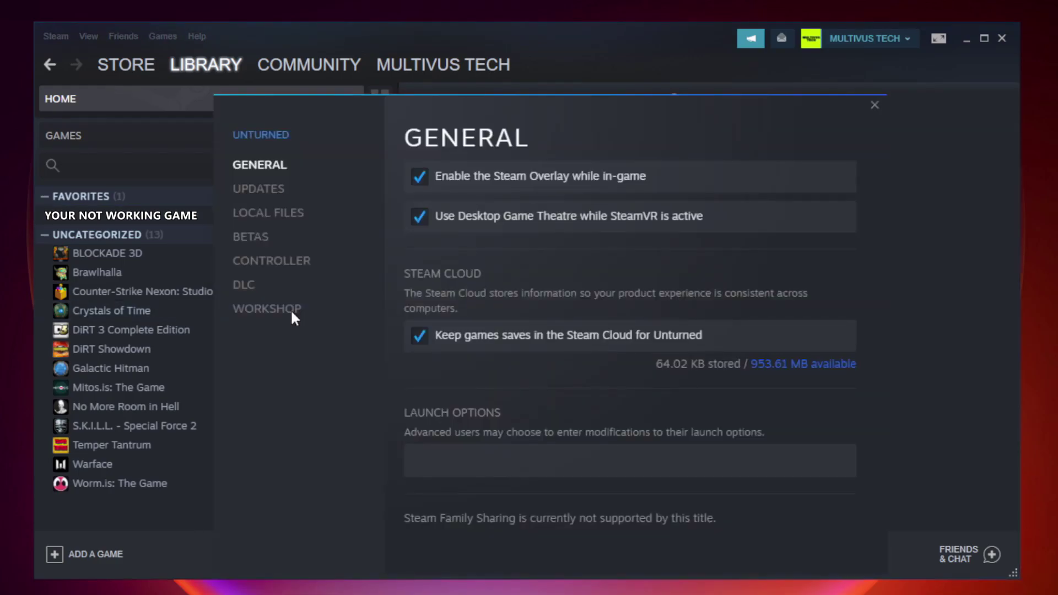
click(280, 218)
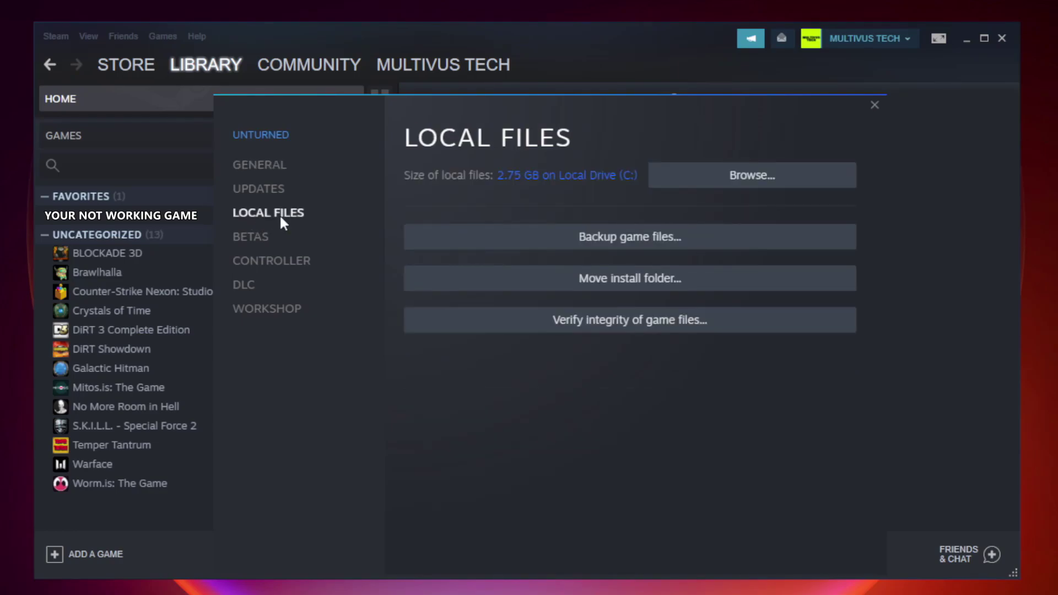
click(640, 326)
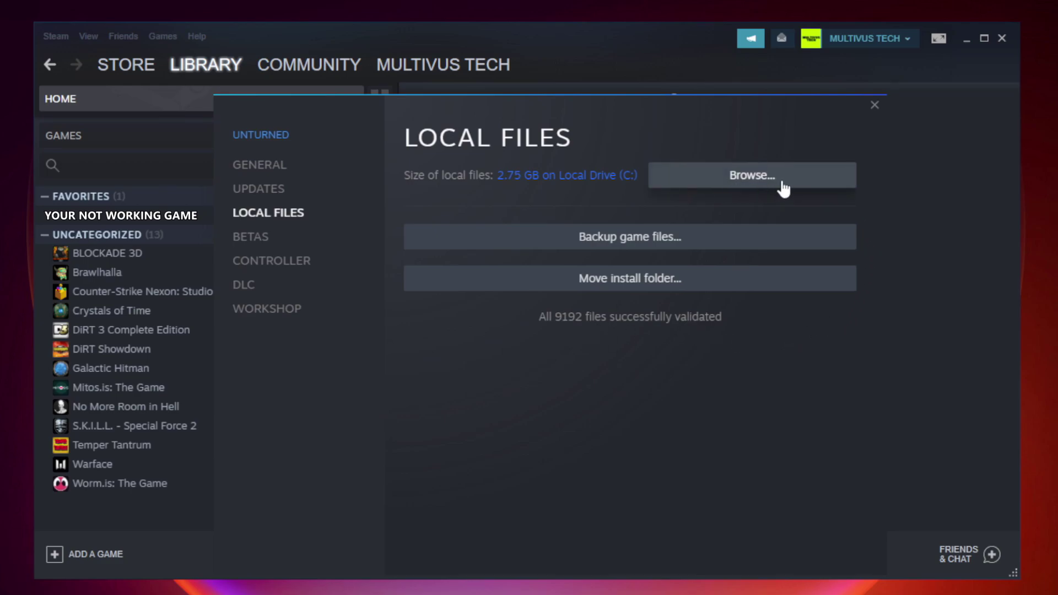
- Open the game's install folder and bring up its shortcut's Properties dialog
click(756, 186)
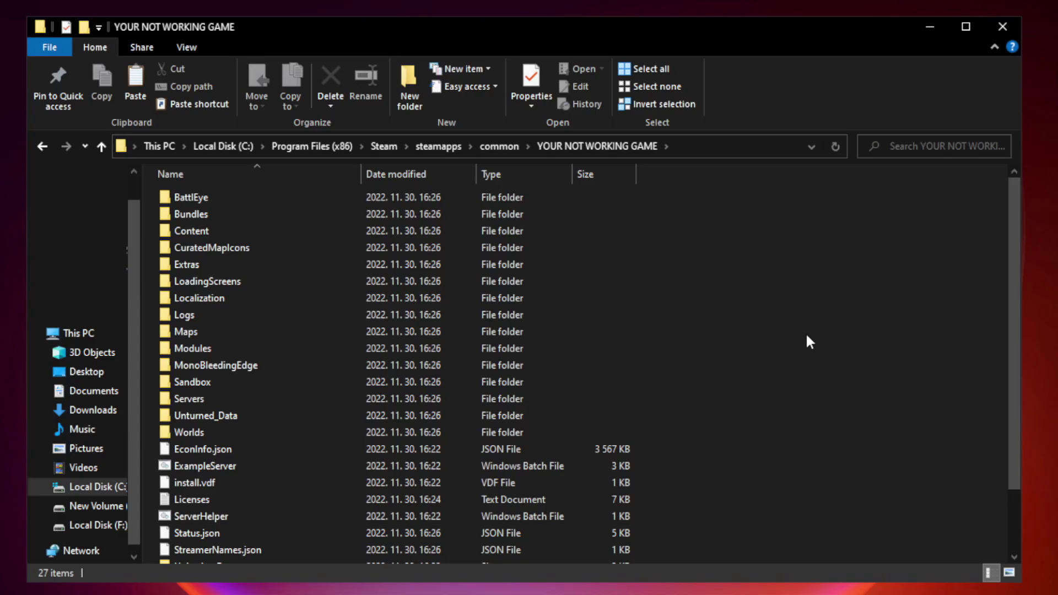
drag(1015, 288, 1016, 379)
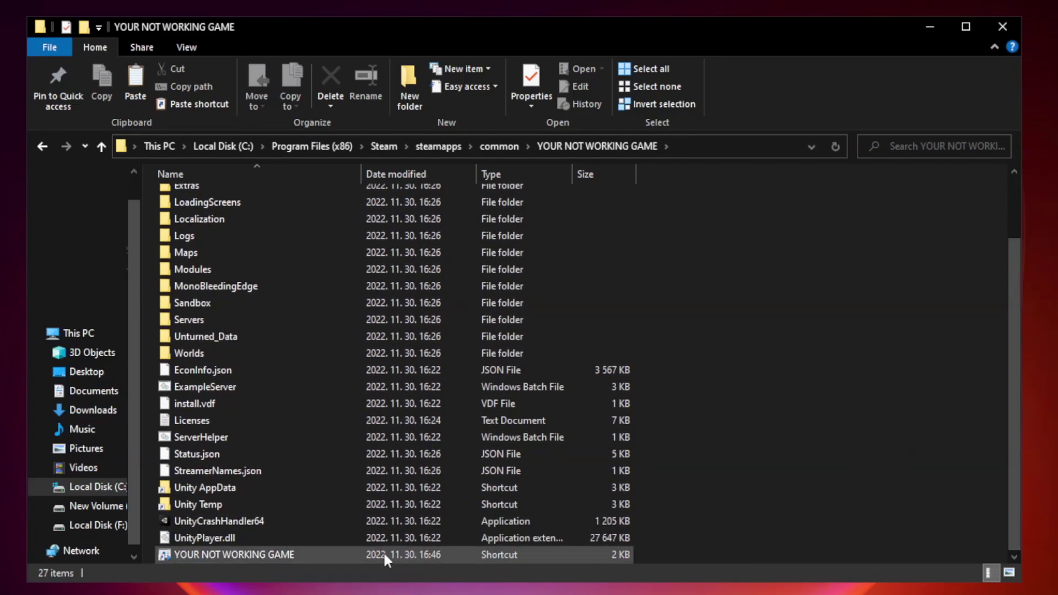
click(347, 554)
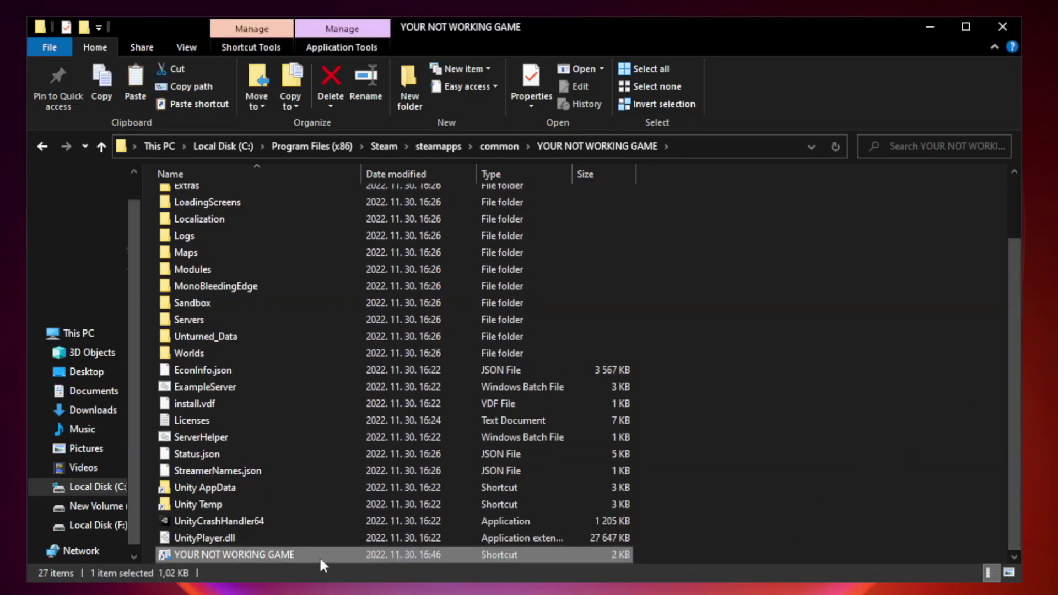
right_click(358, 555)
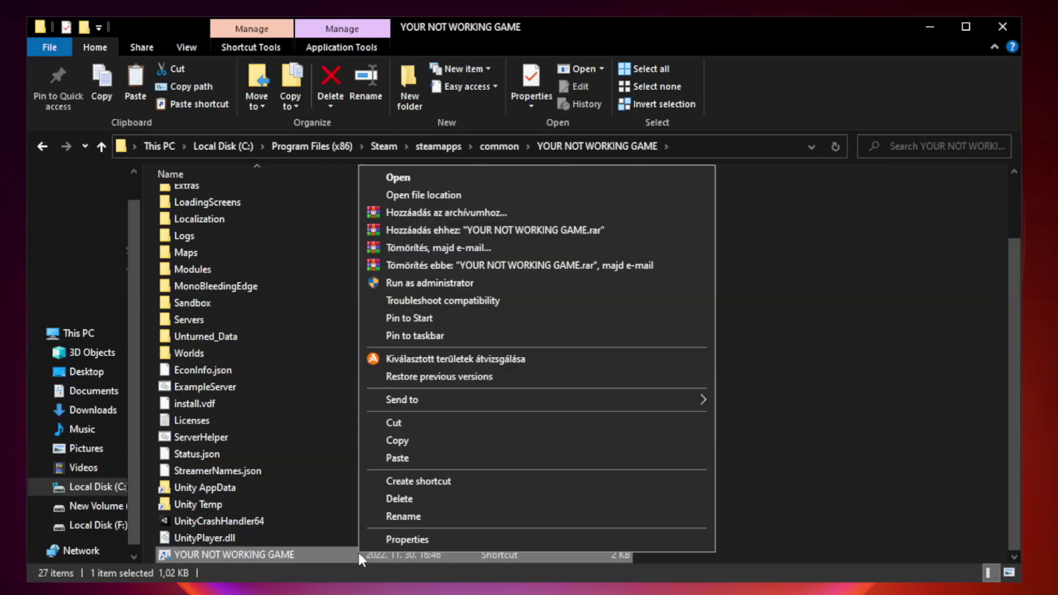
click(531, 535)
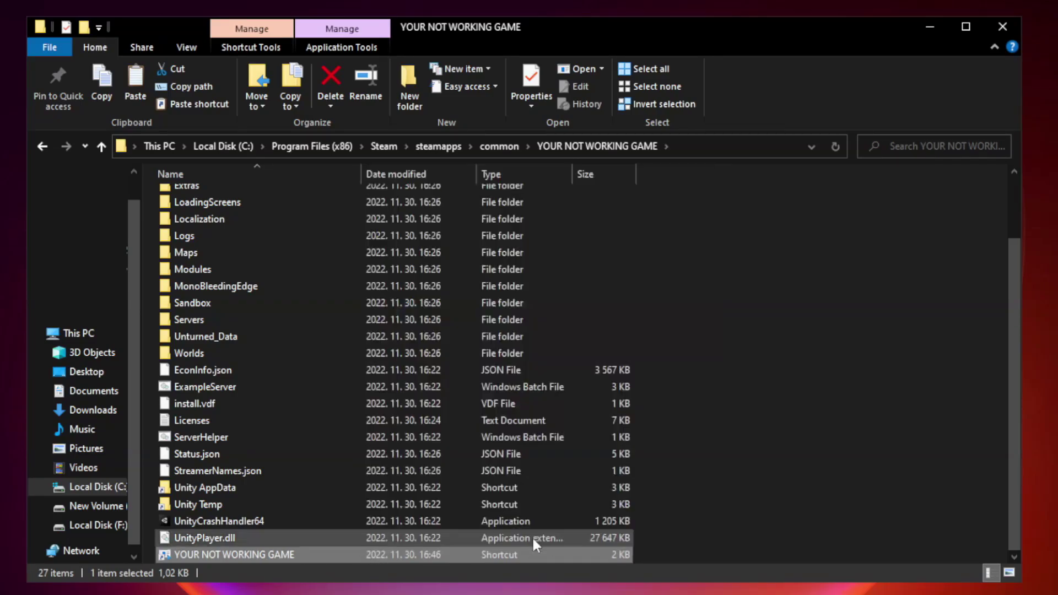
drag(522, 297, 527, 122)
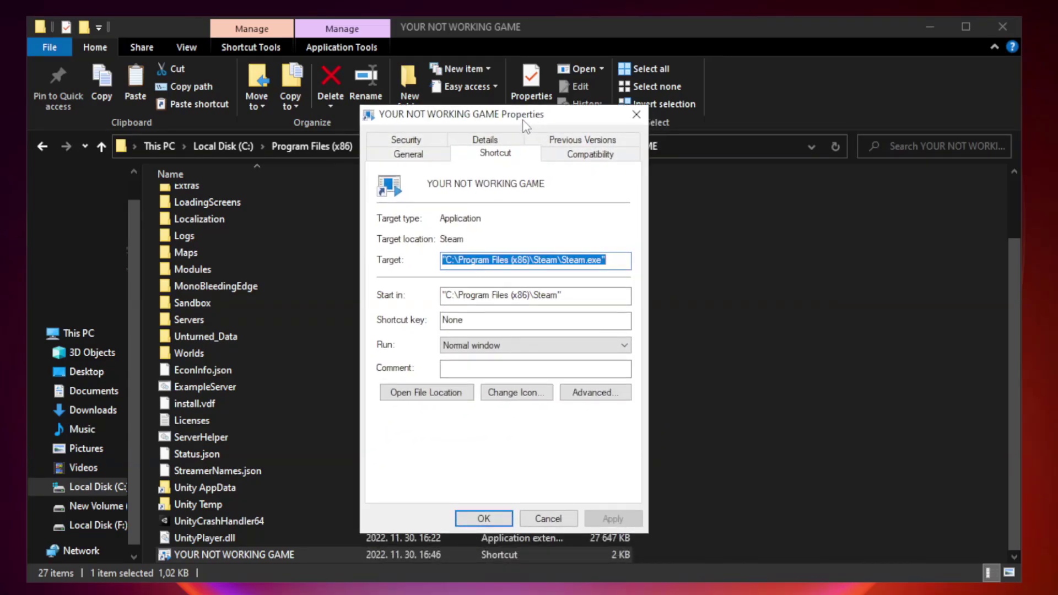
- Set the game shortcut to Windows 8 compatibility mode, apply it, and close the folder window
click(586, 155)
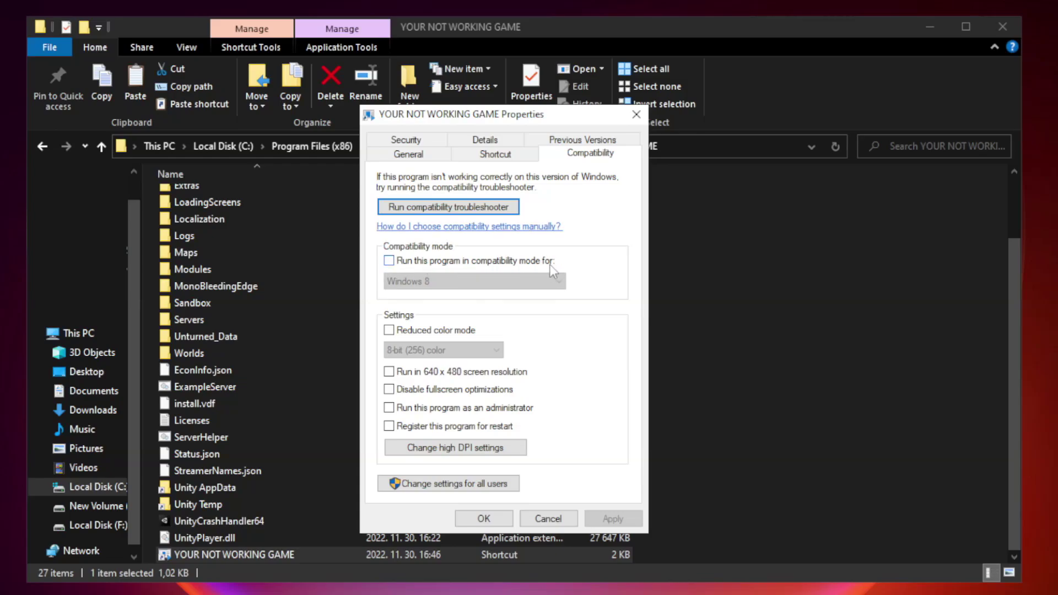
click(422, 263)
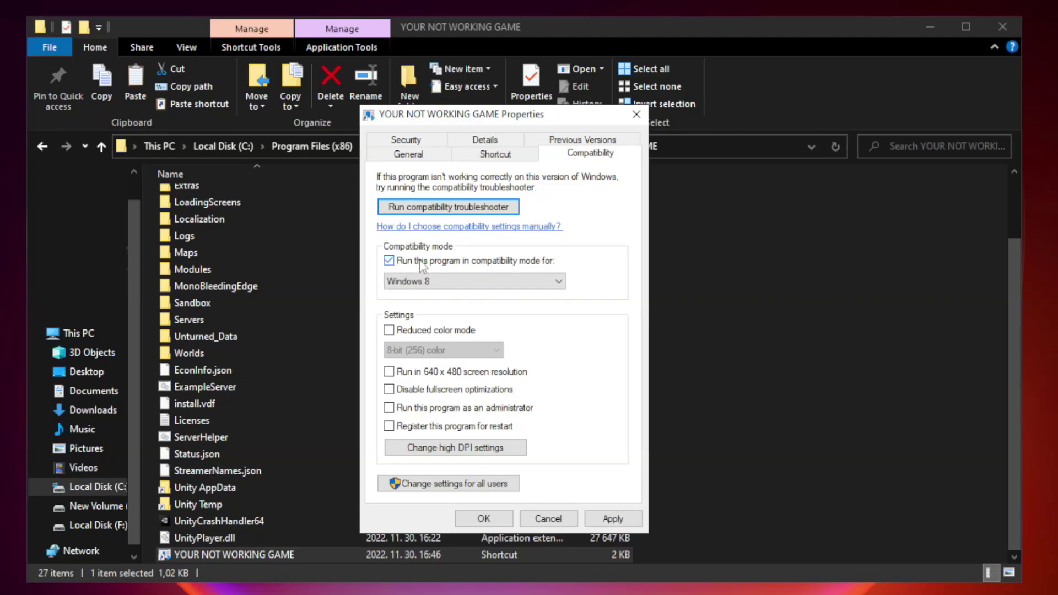
click(473, 282)
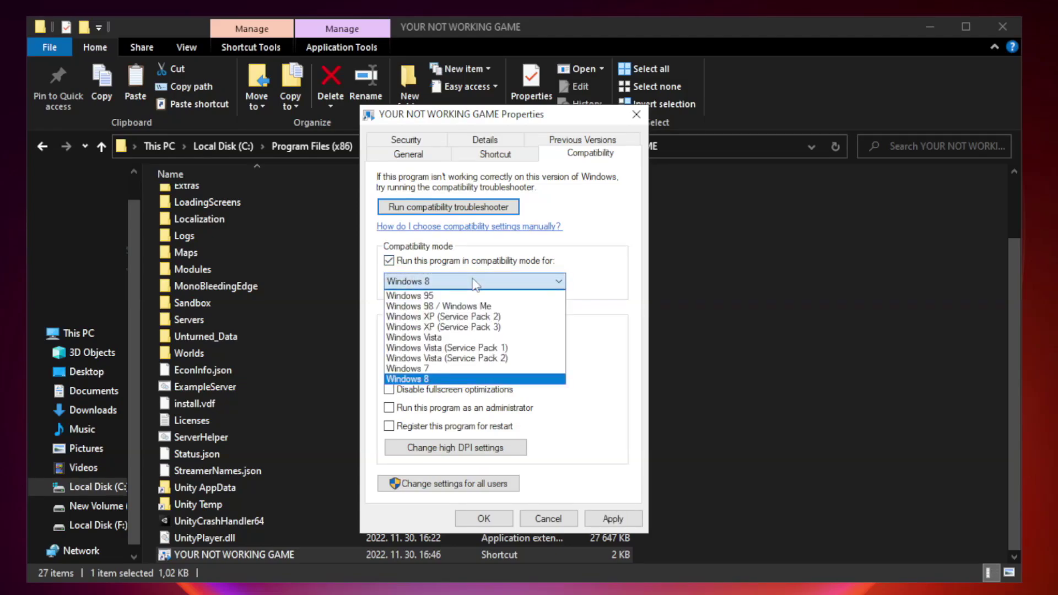
click(447, 379)
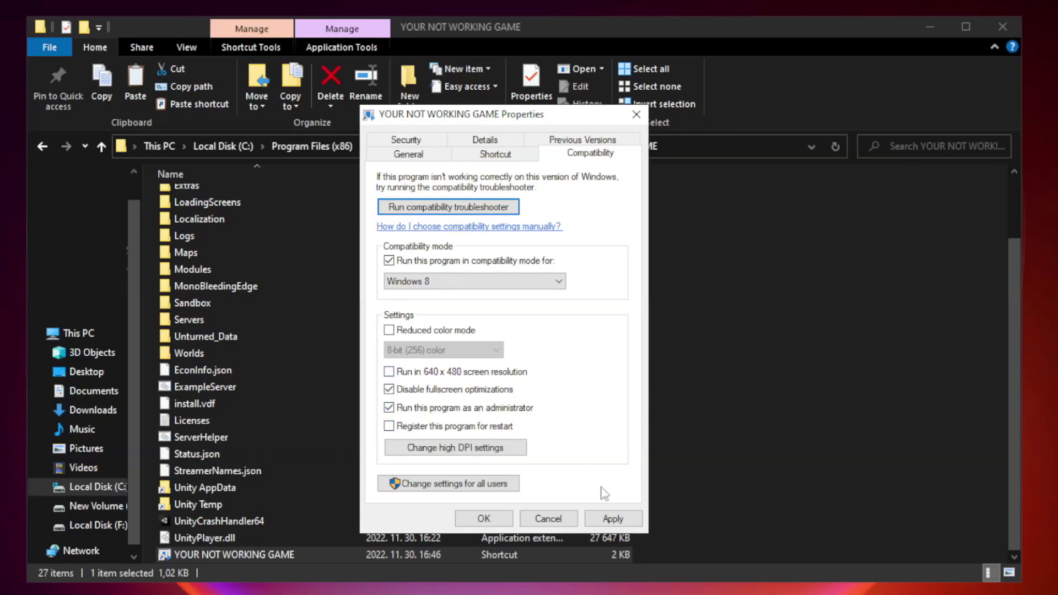
click(613, 522)
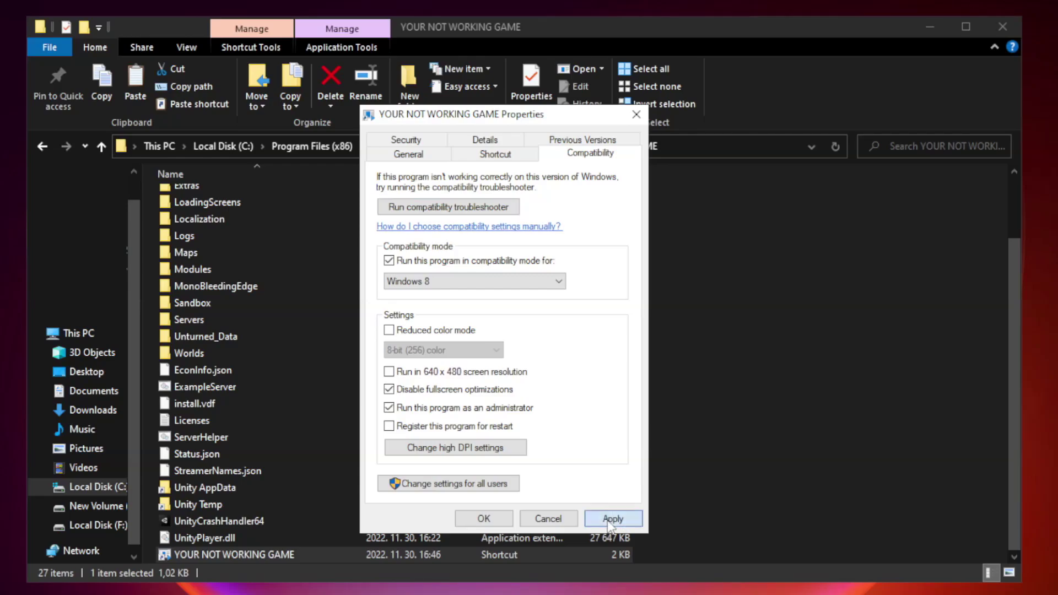
click(482, 519)
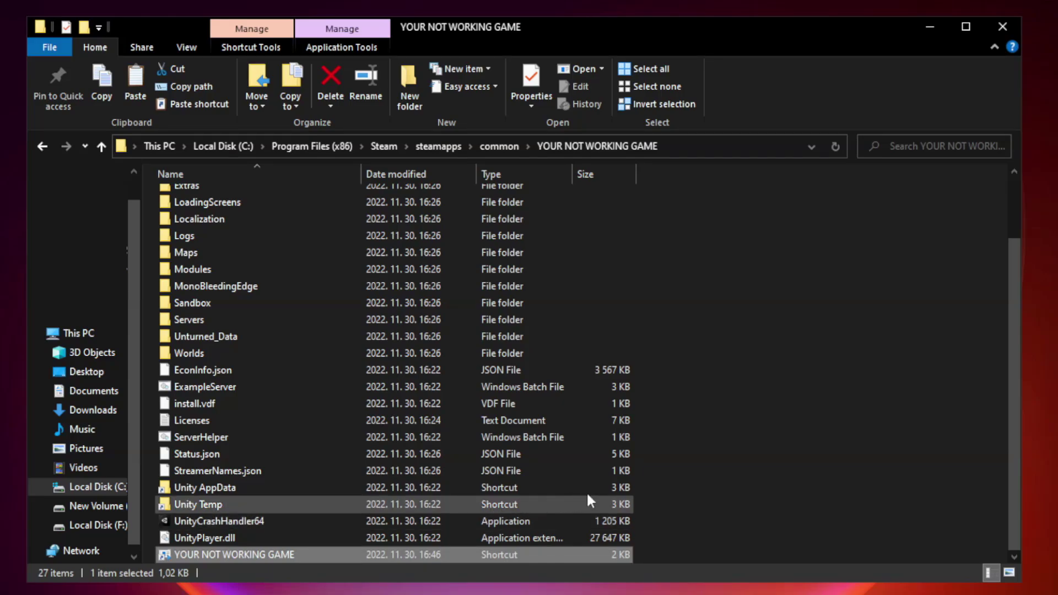
click(1002, 30)
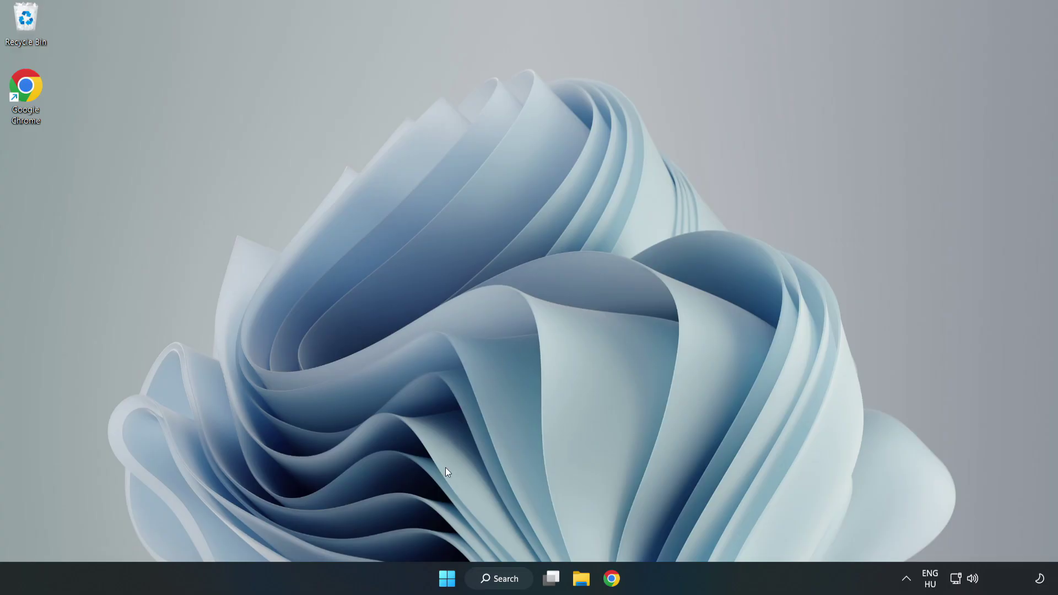
- Disable Cortana, Microsoft Edge, Microsoft Teams and Phone Link at startup in Task Manager, then close it
right_click(448, 583)
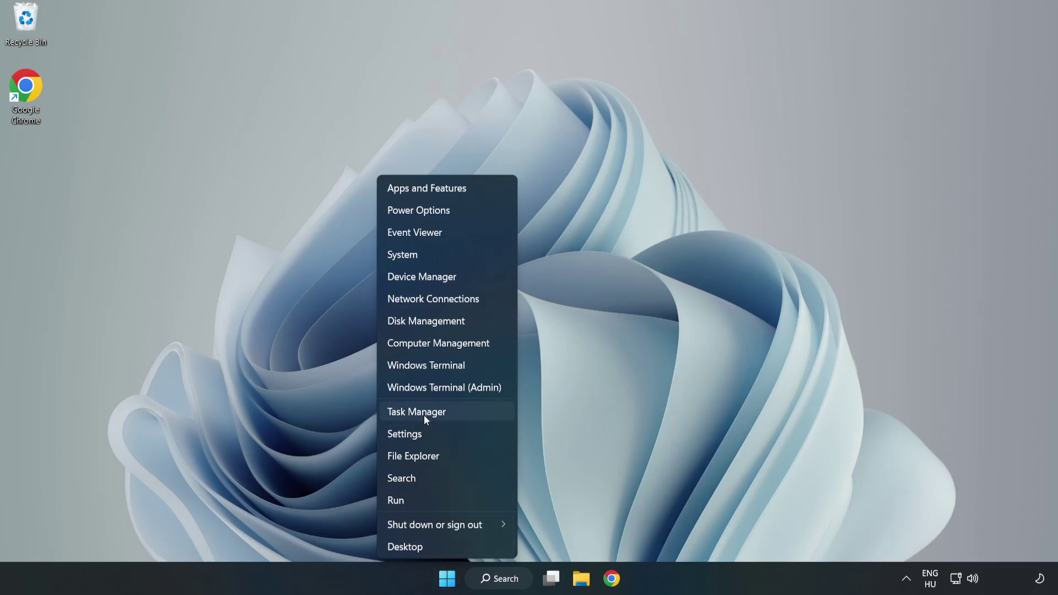
click(446, 413)
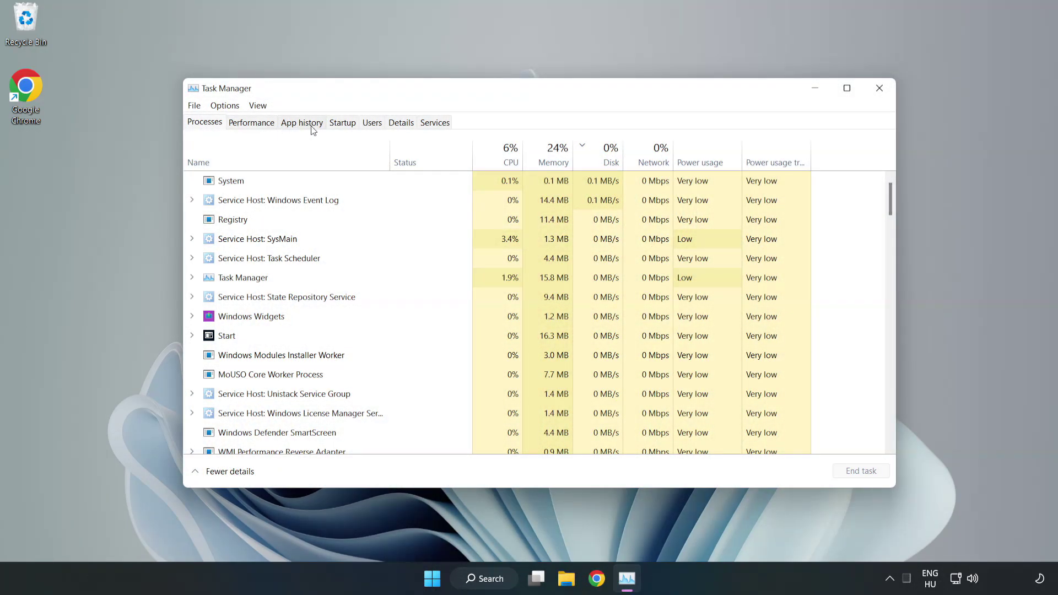
click(344, 126)
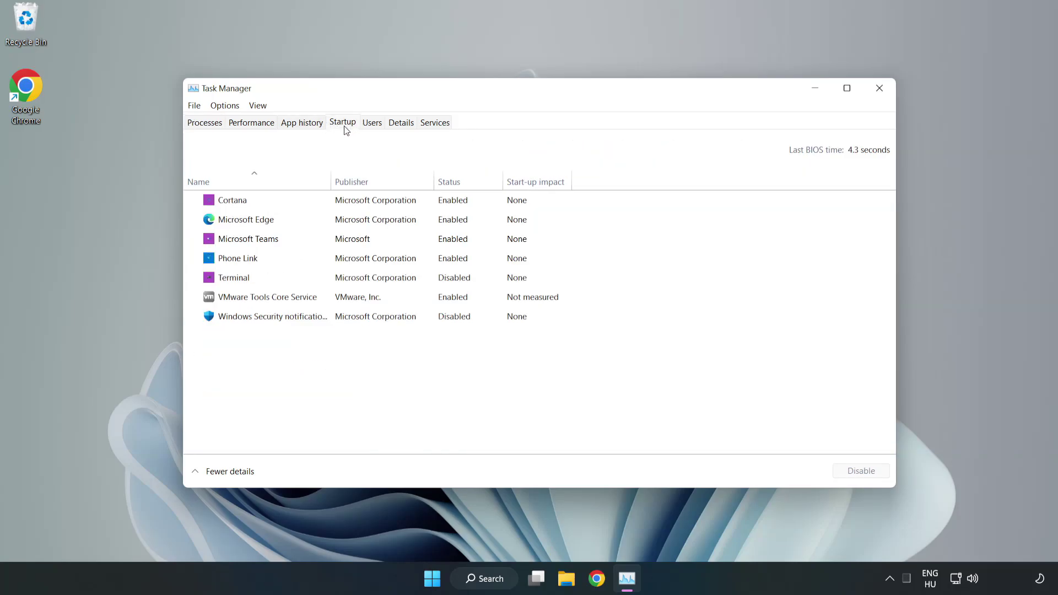
click(365, 205)
click(861, 471)
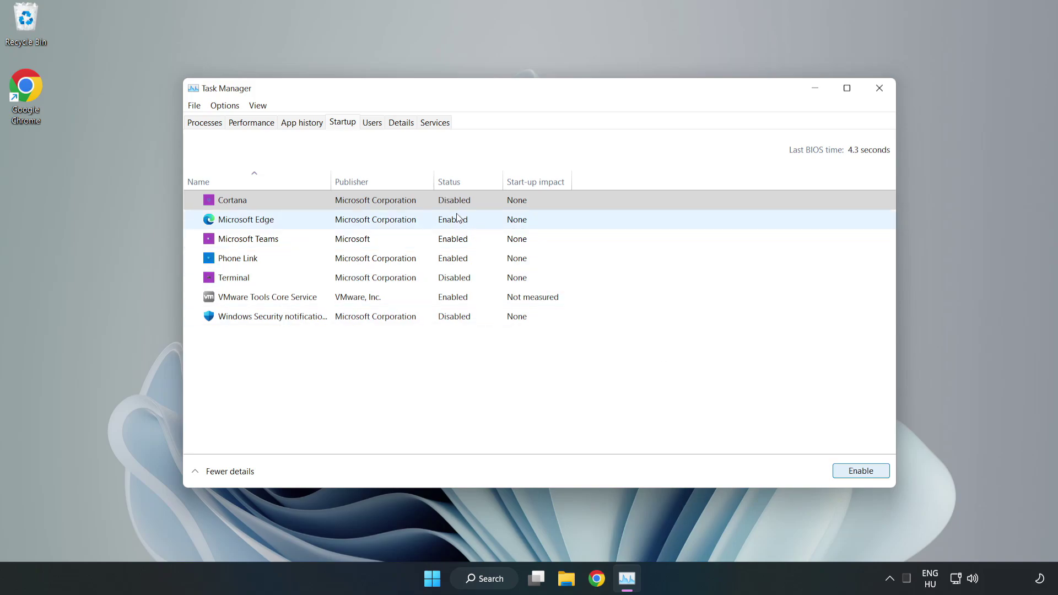
click(688, 219)
click(842, 468)
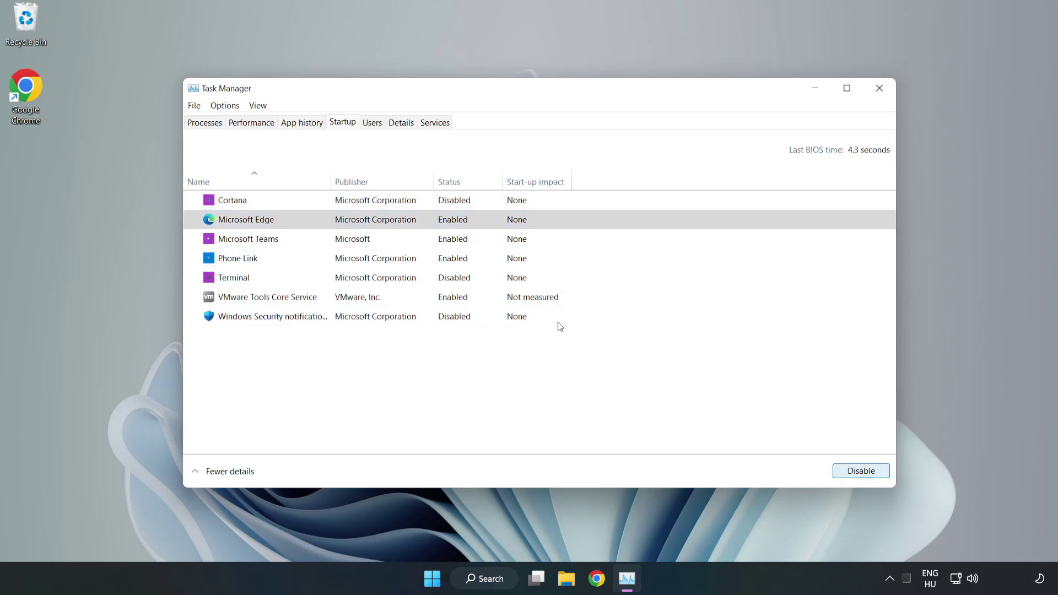
click(358, 238)
click(840, 468)
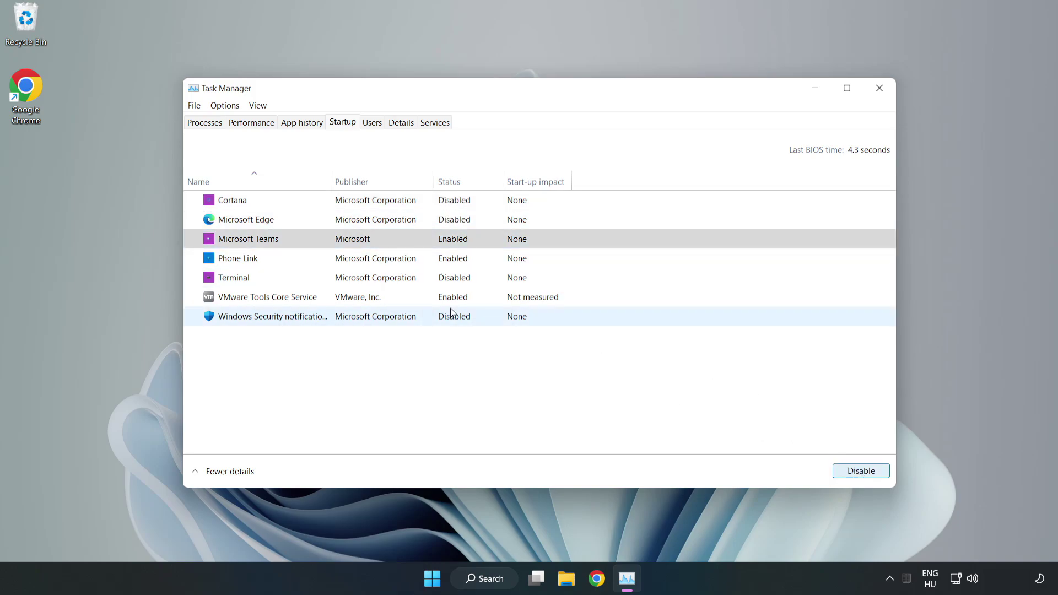
click(341, 258)
click(880, 476)
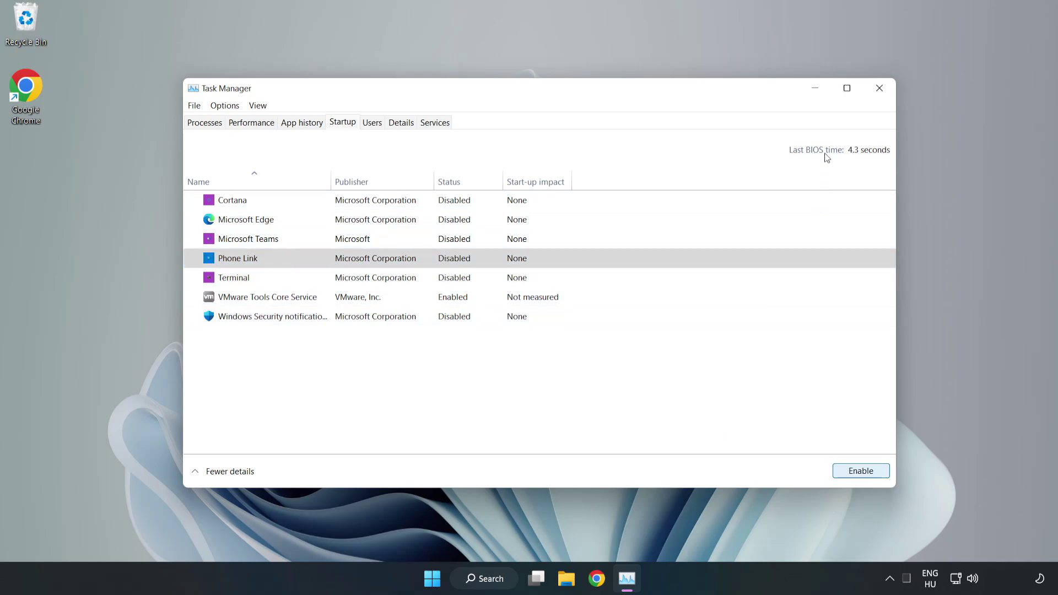
click(880, 91)
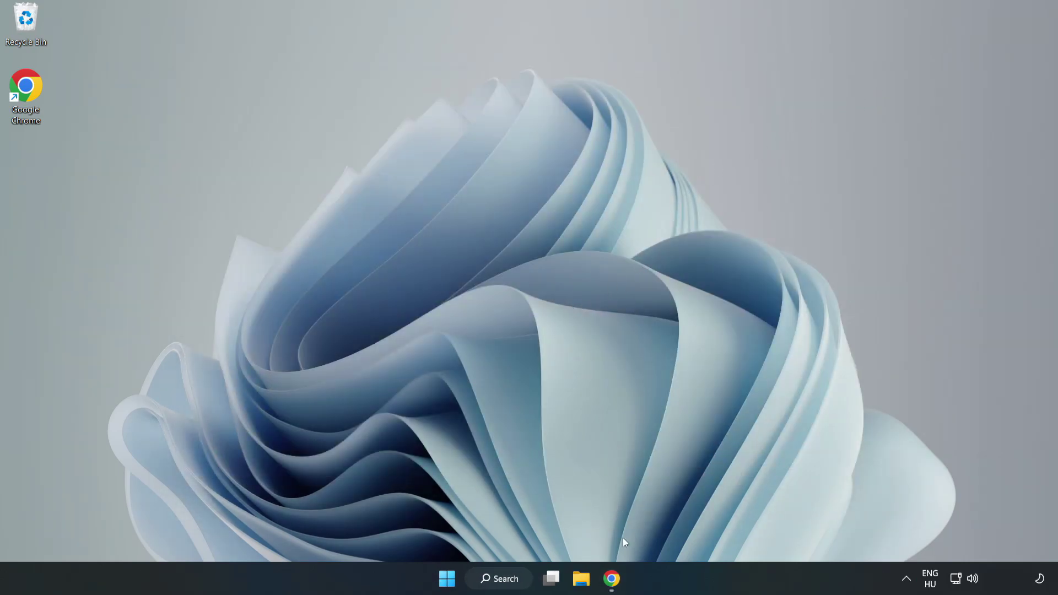
- Download the DirectX End-User Runtime web installer in Chrome and run it
click(611, 581)
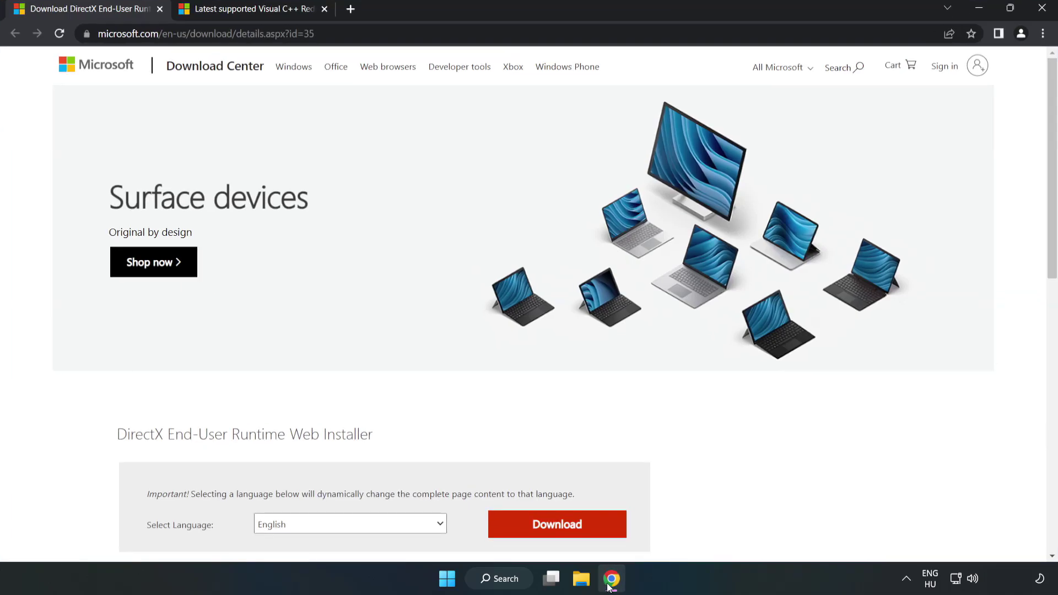
drag(317, 33, 99, 33)
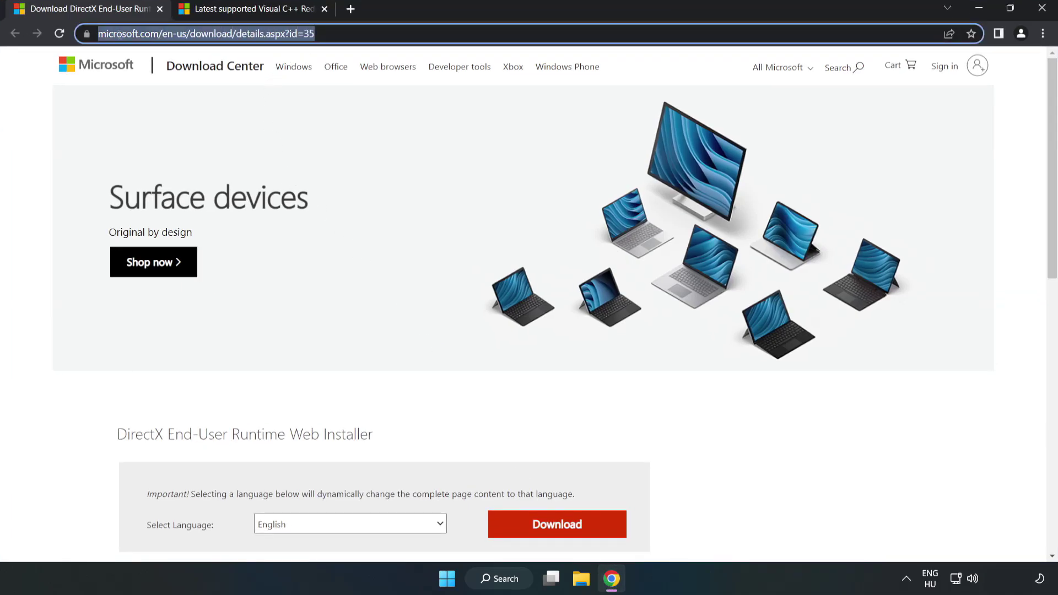
click(43, 126)
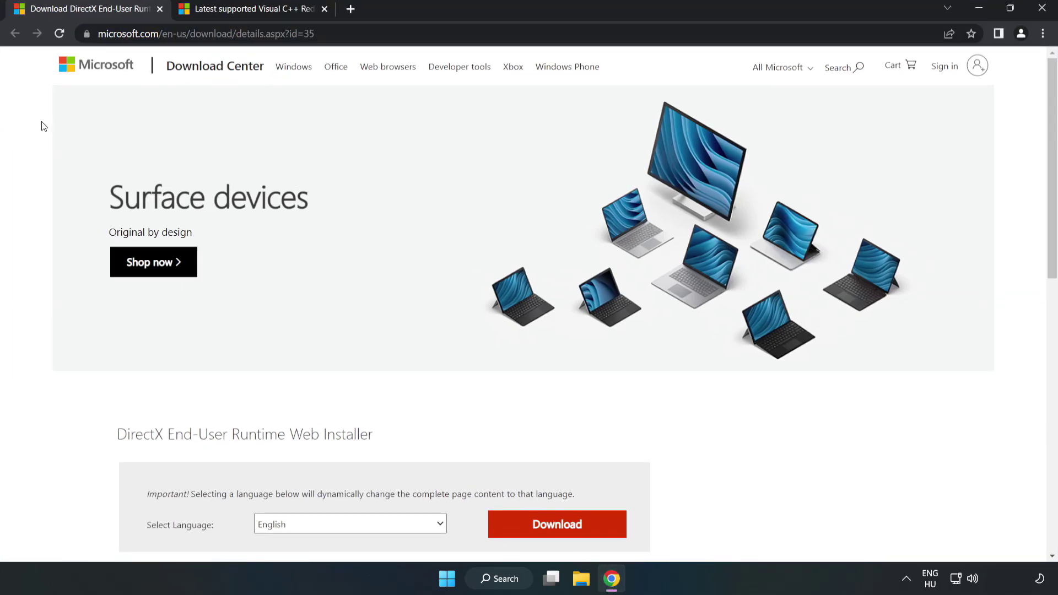
scroll(42, 122, down, 3)
click(562, 354)
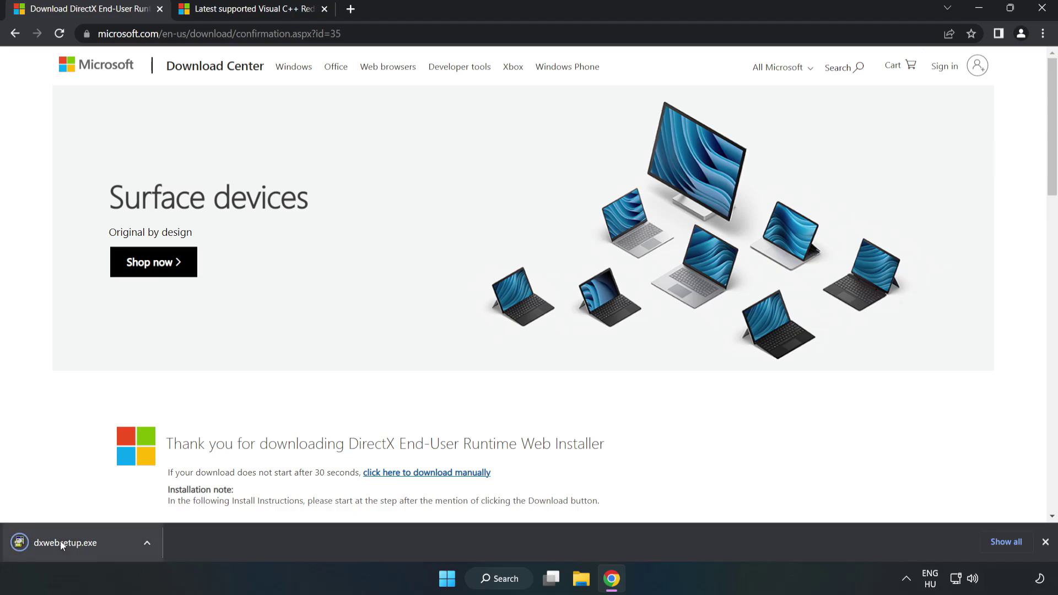
click(78, 544)
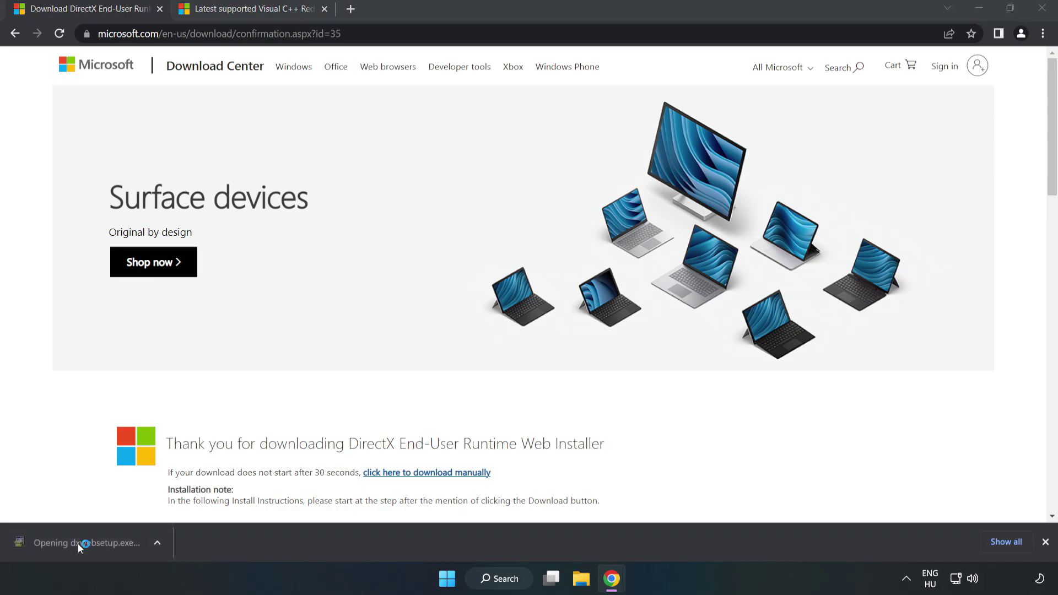
- Accept the DirectX licence, decline the Bing Bar, and finish the setup
drag(239, 82, 515, 177)
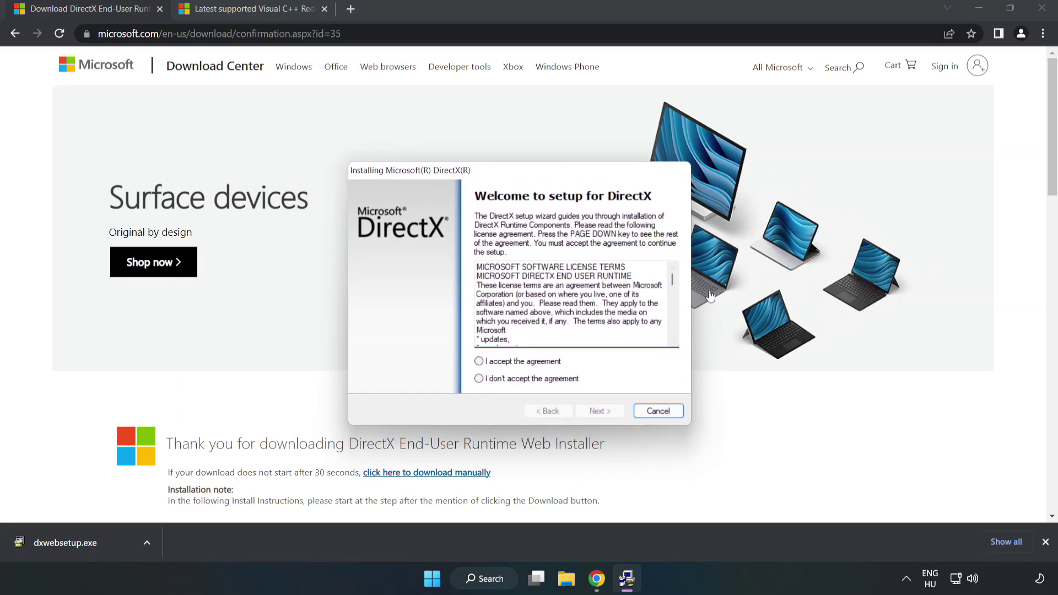
drag(671, 280, 664, 347)
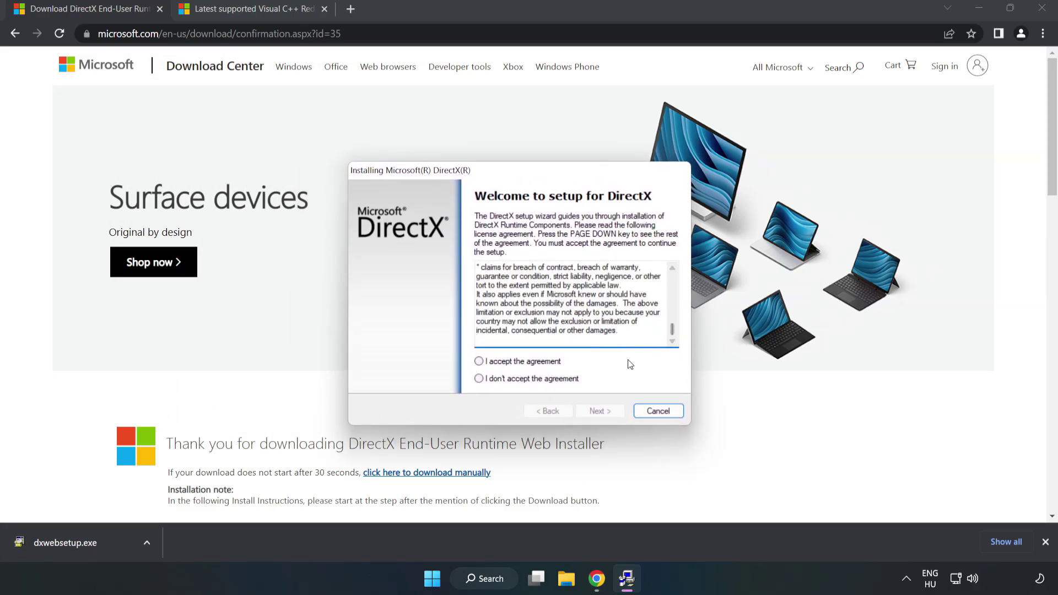
click(524, 364)
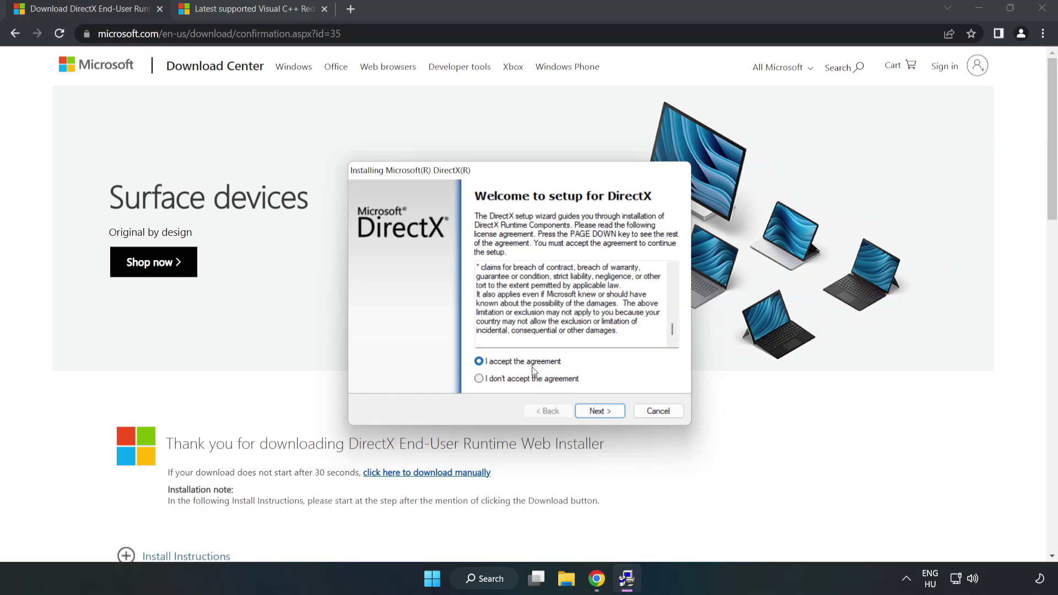
click(600, 411)
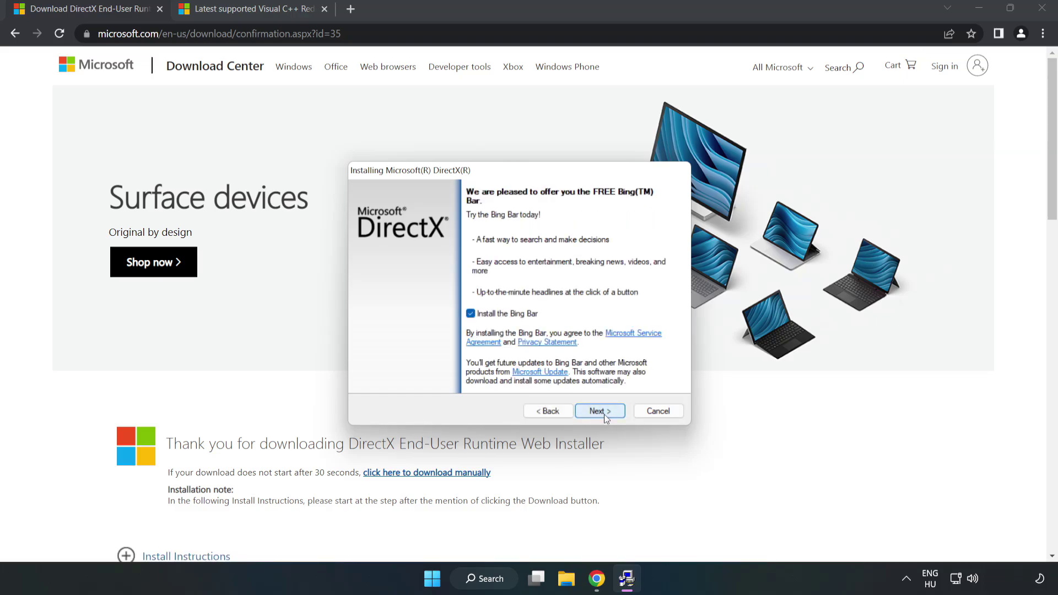
click(472, 315)
click(607, 412)
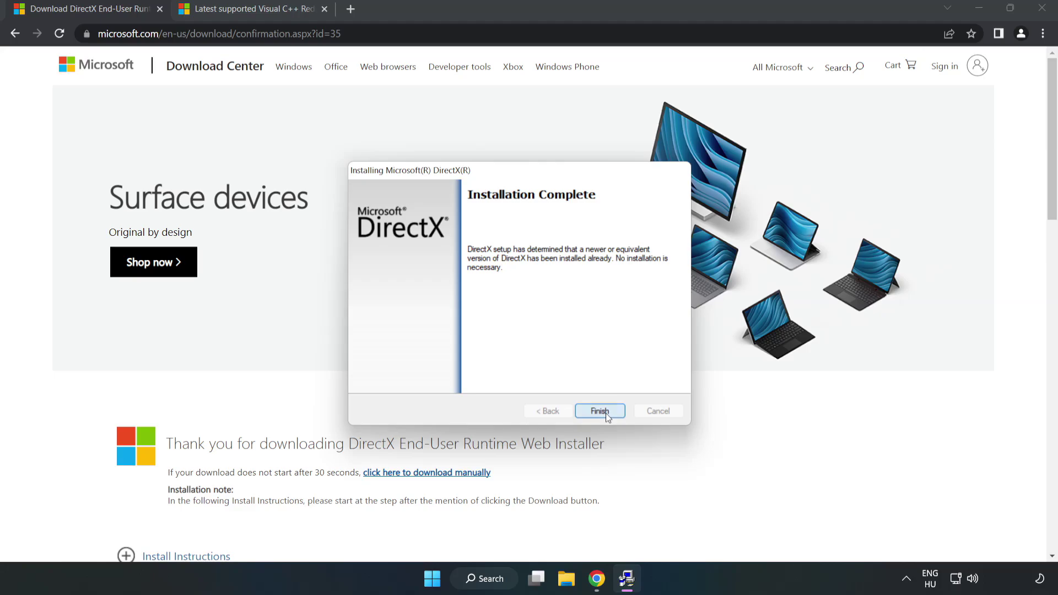
click(606, 412)
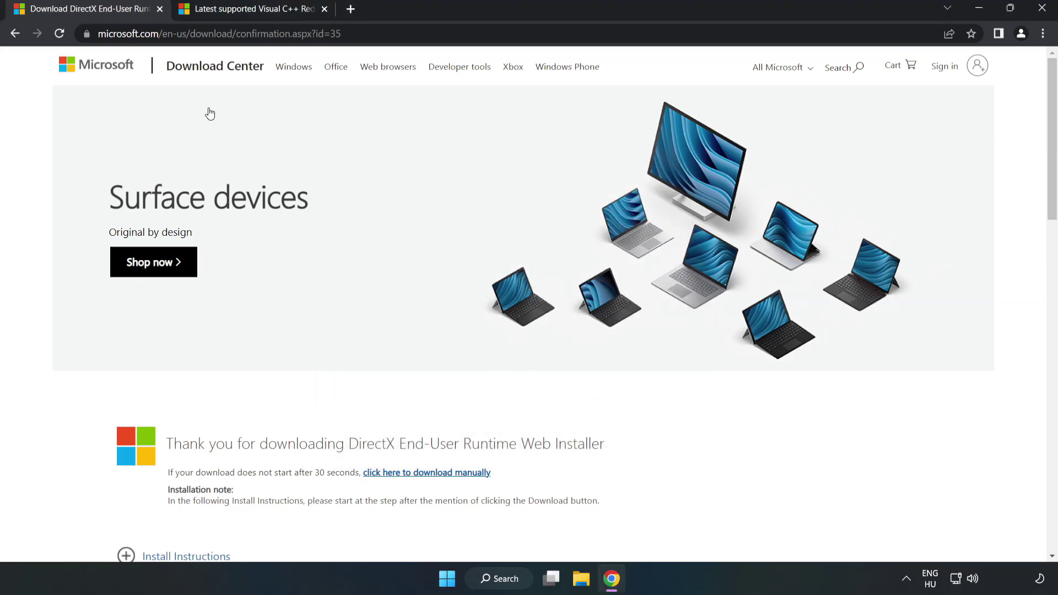
- Download the ARM64, x86 and x64 Visual C++ 2015-2022 redistributable installers
click(159, 9)
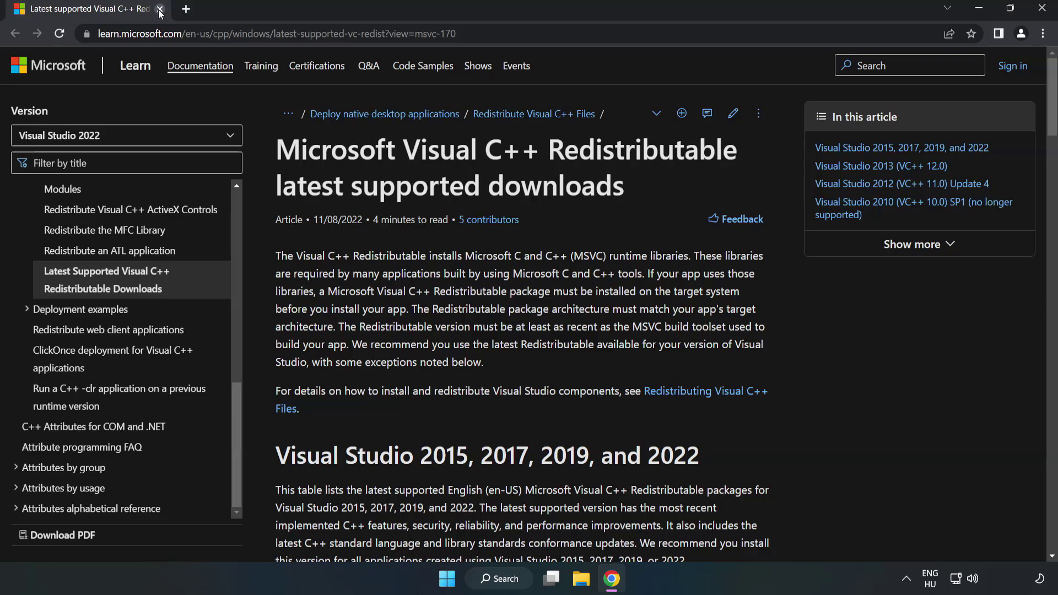
click(512, 33)
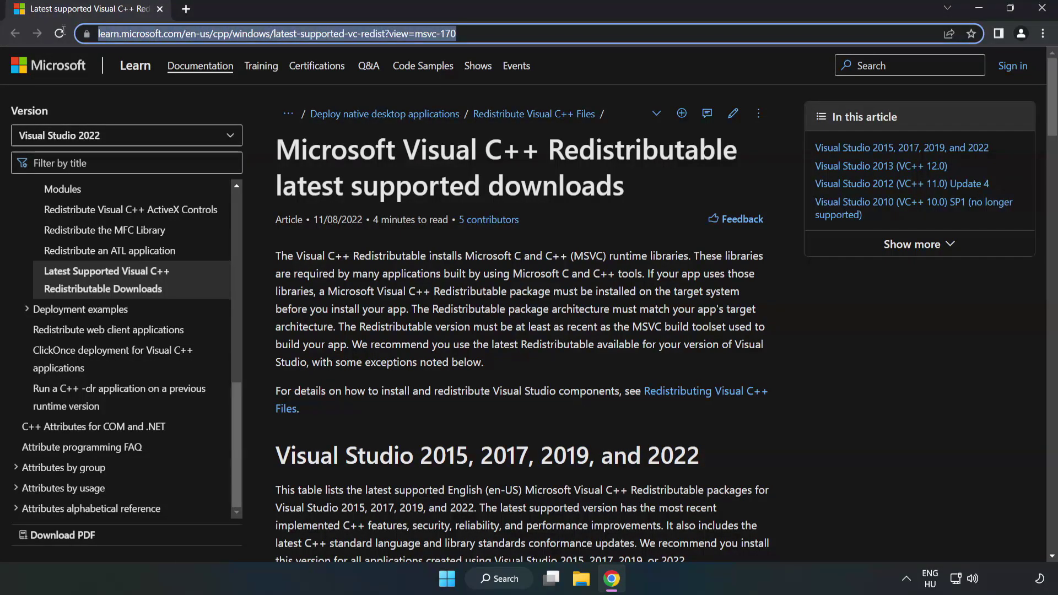
click(423, 198)
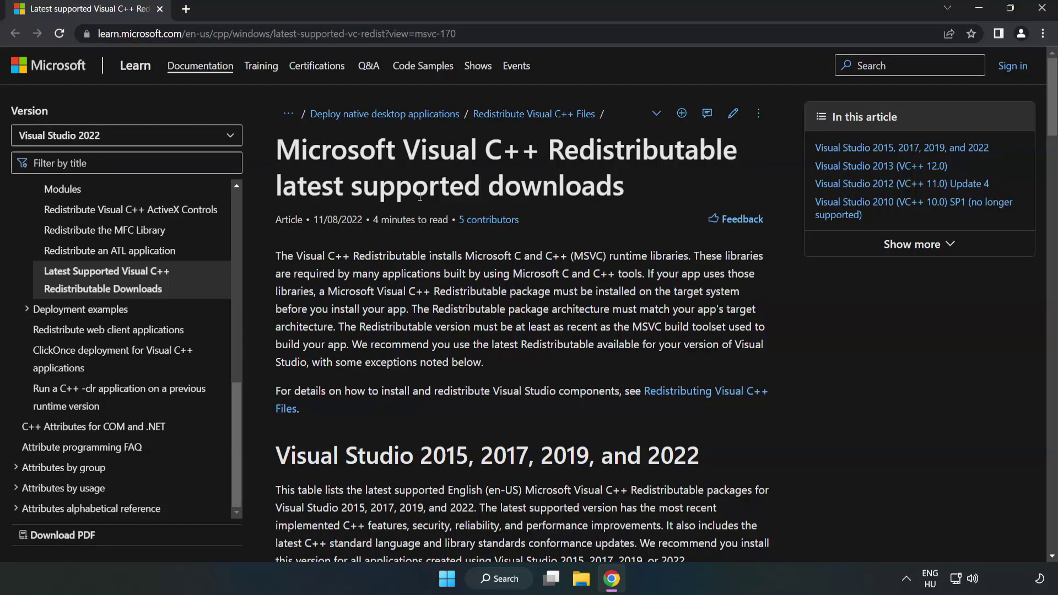
scroll(423, 197, down, 7)
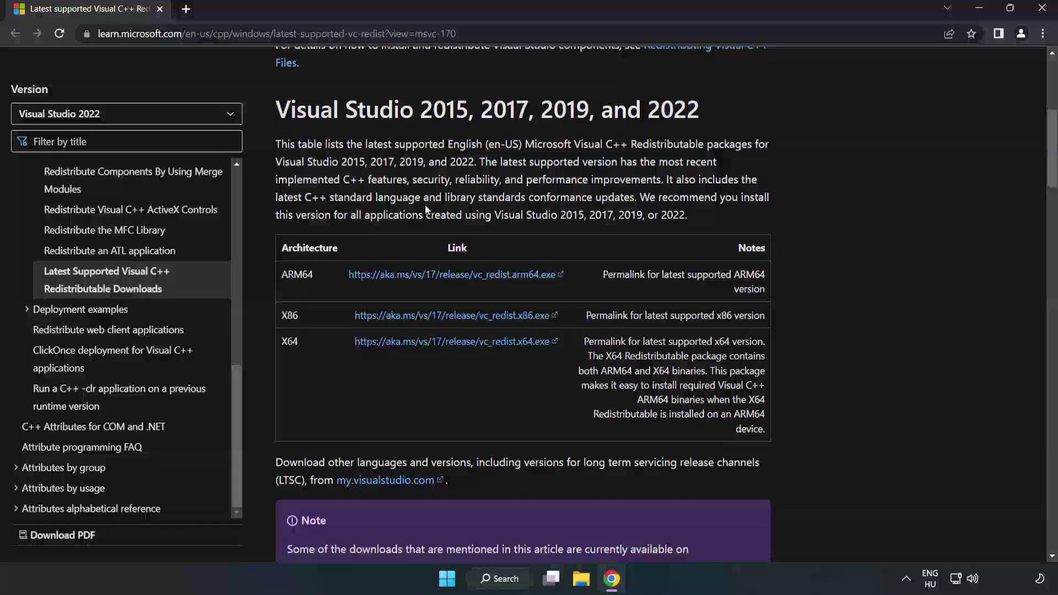
scroll(386, 205, up, 1)
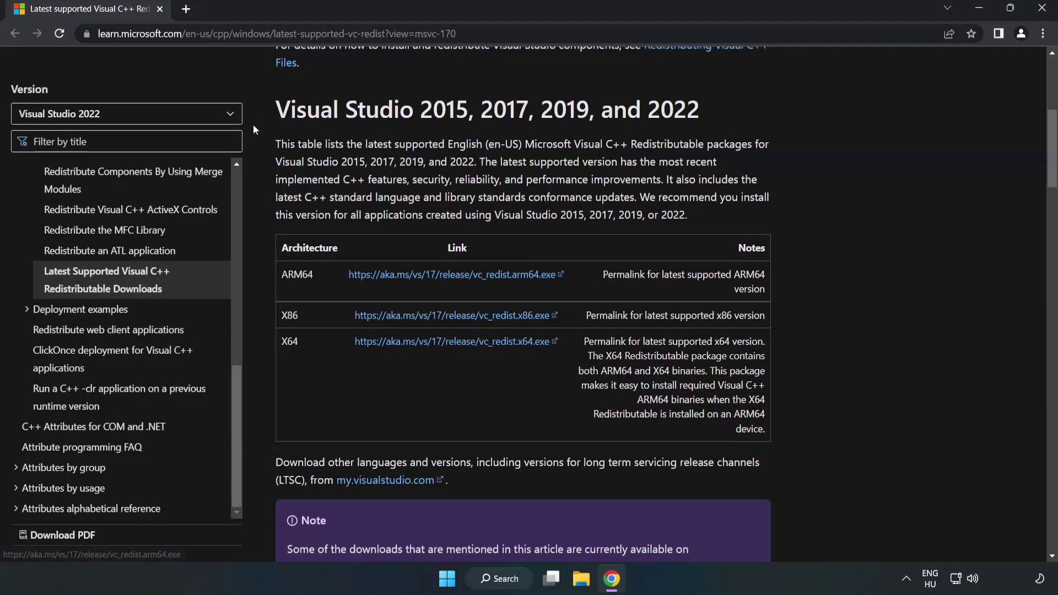
drag(281, 109, 701, 111)
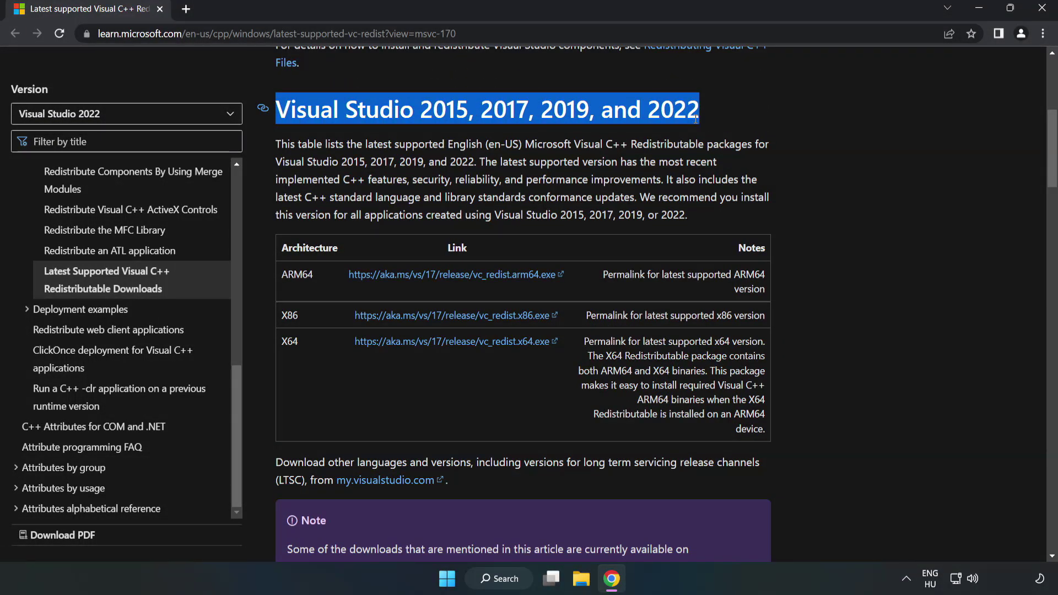
click(485, 242)
click(428, 274)
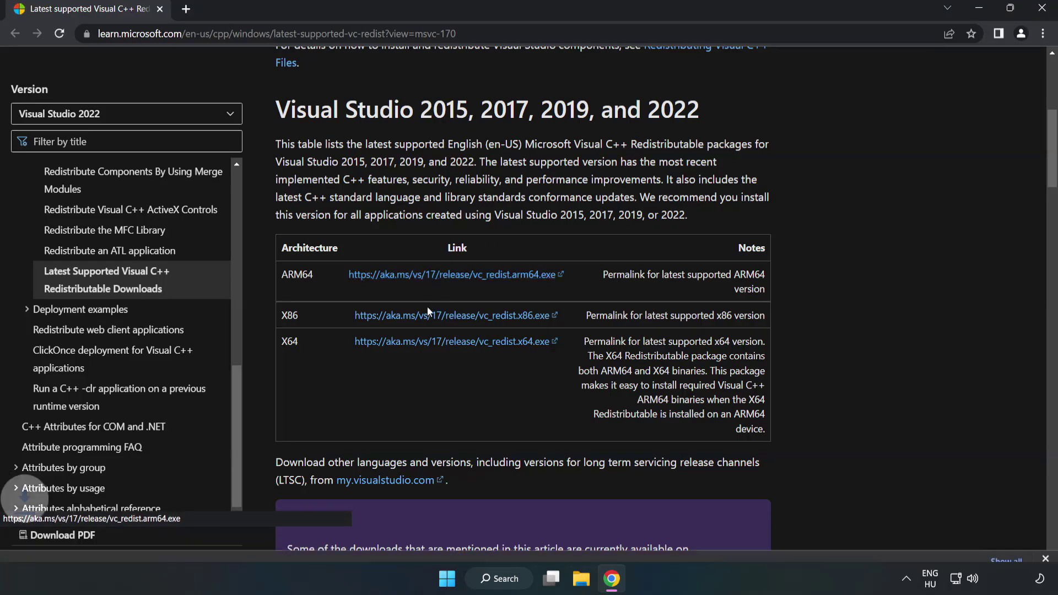
click(428, 321)
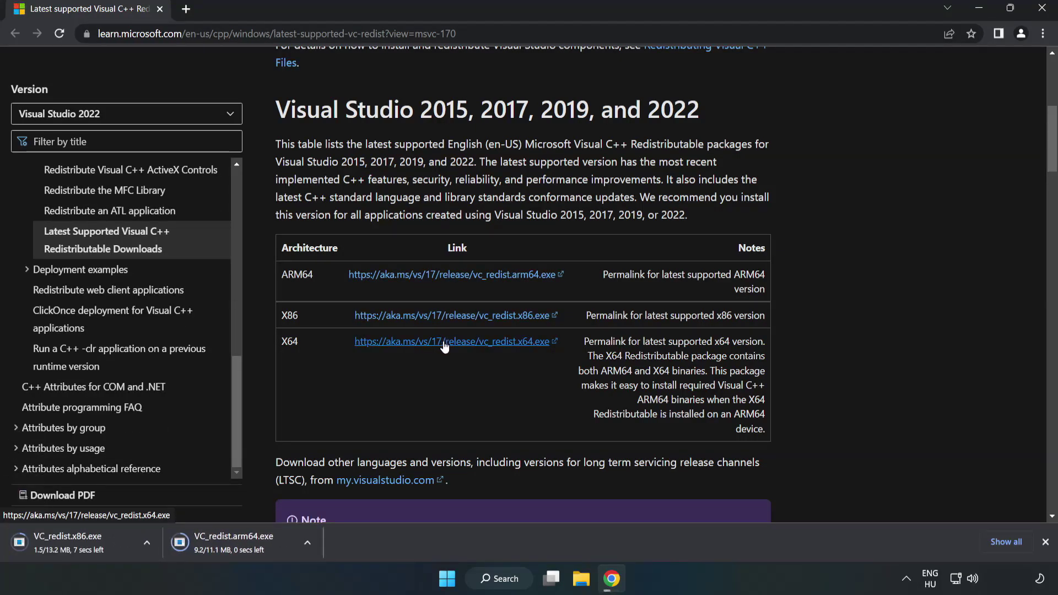
click(444, 342)
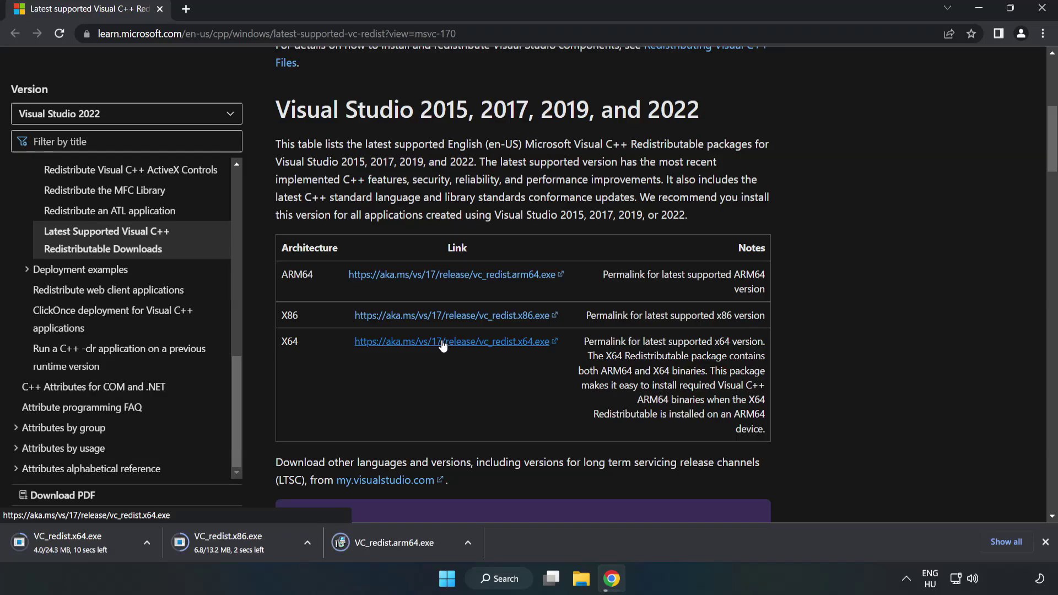
- Attempt the ARM64 redistributable install, which fails as unsupported, then start the x86 installer
click(403, 544)
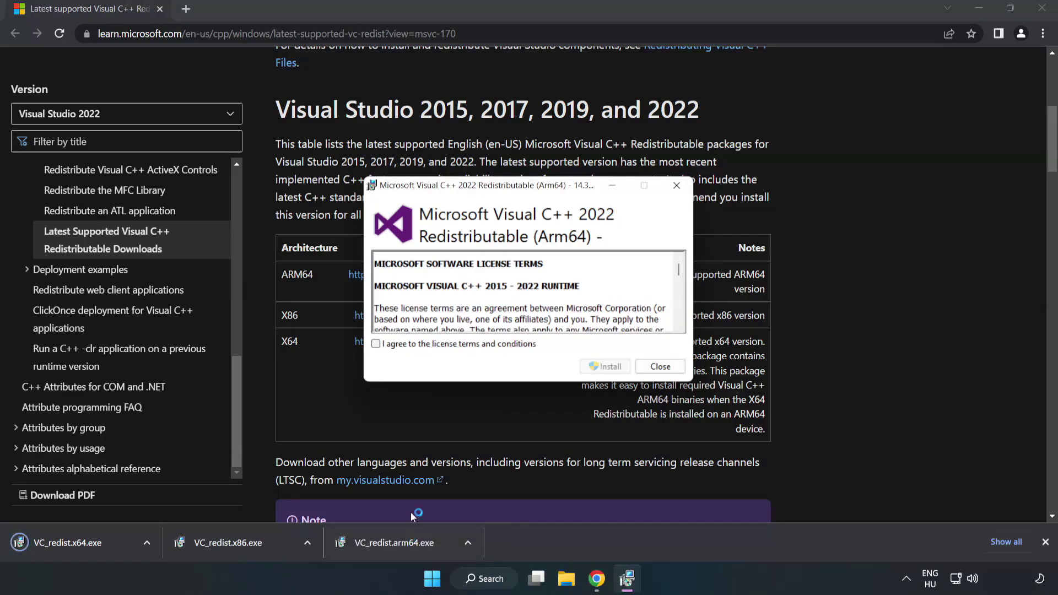
drag(676, 269, 681, 321)
click(375, 345)
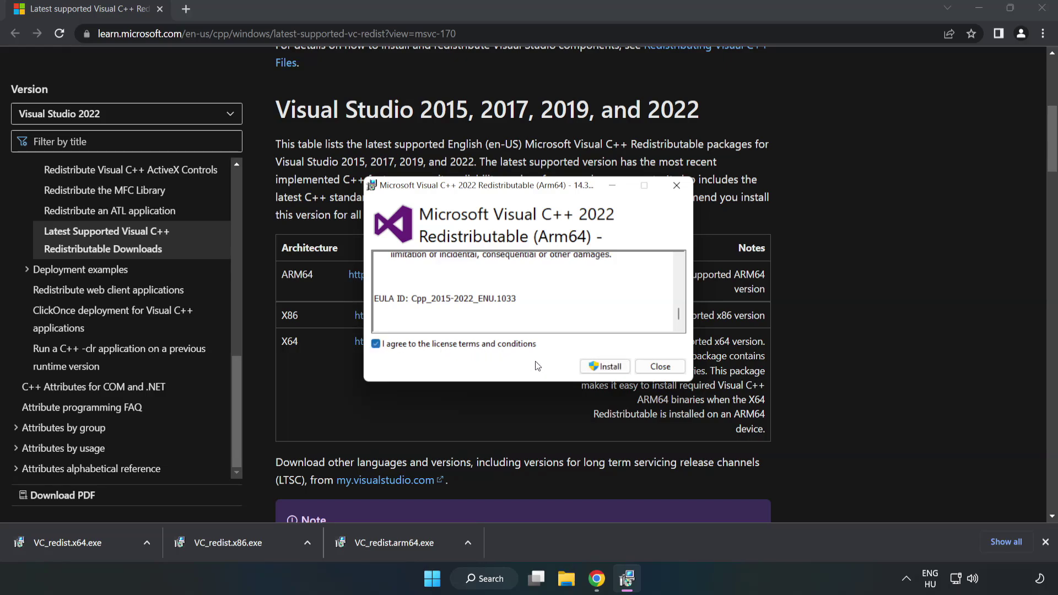
click(607, 367)
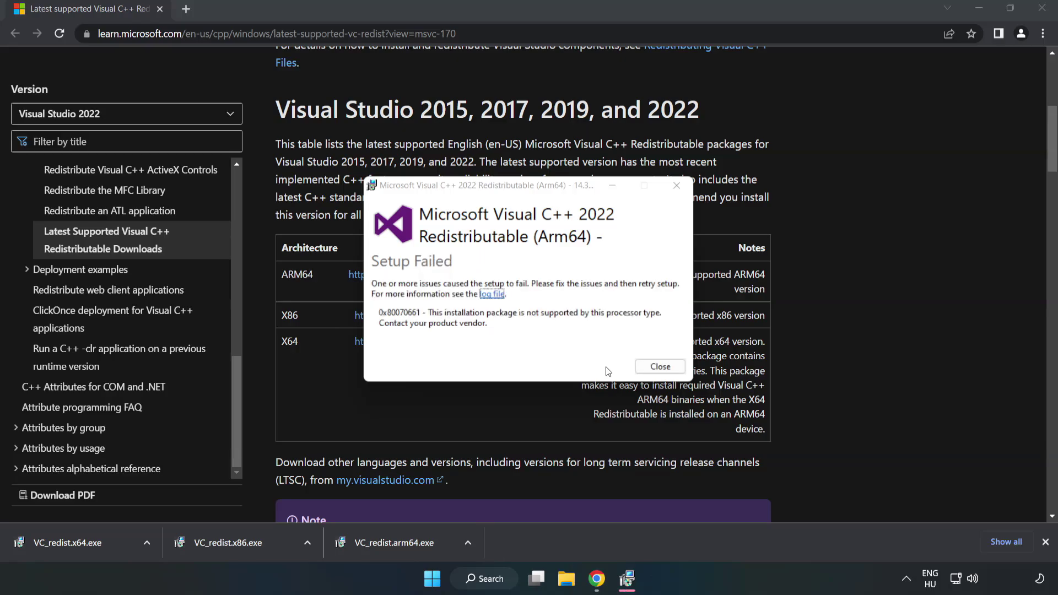
click(659, 366)
click(234, 540)
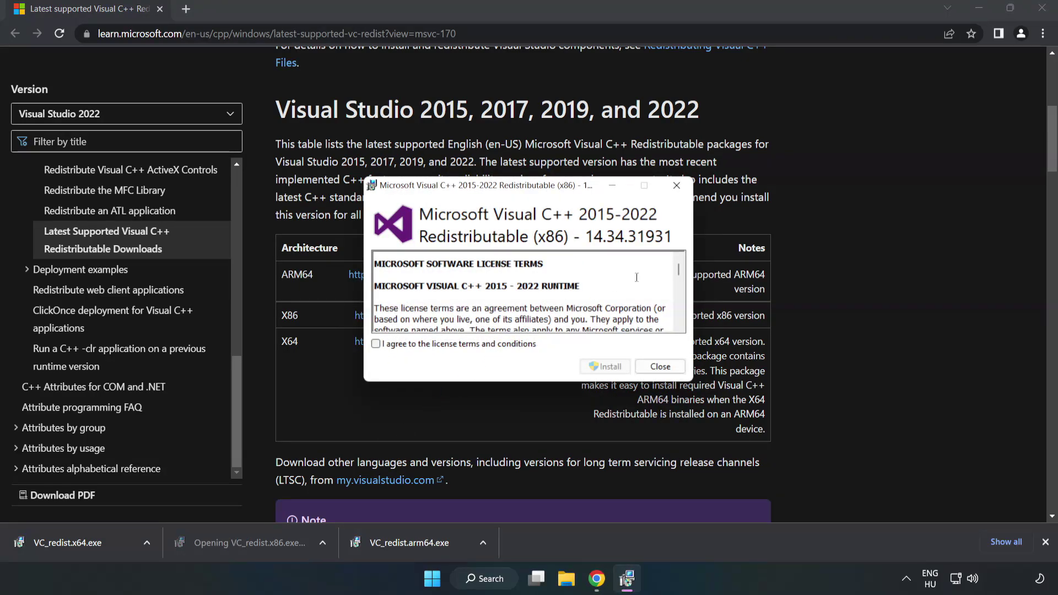
- Install the x86 Visual C++ Redistributable 14.34.31931 after accepting its licence
drag(680, 270, 676, 323)
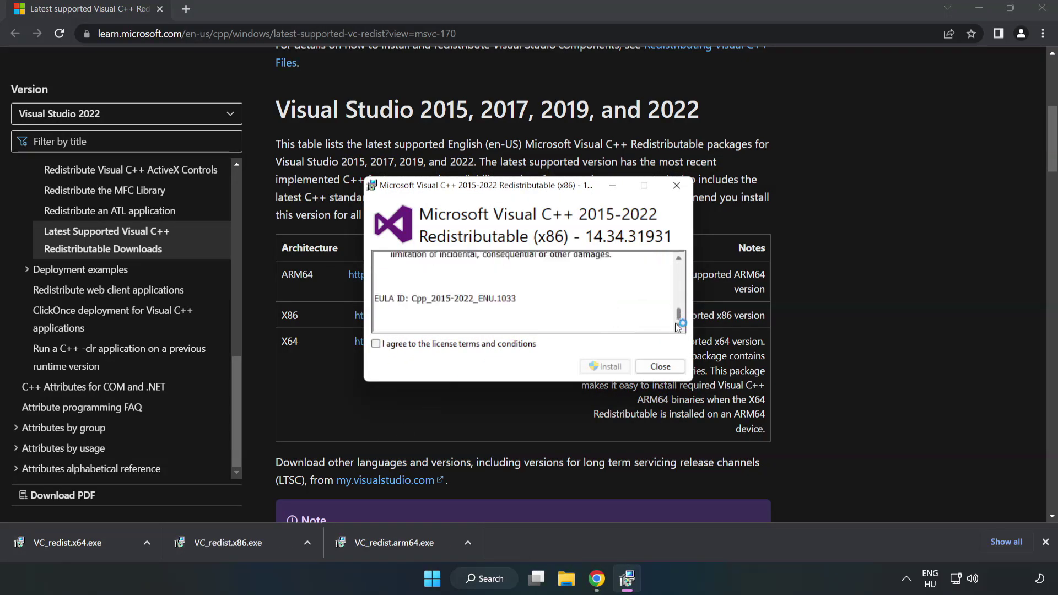
click(376, 345)
click(604, 367)
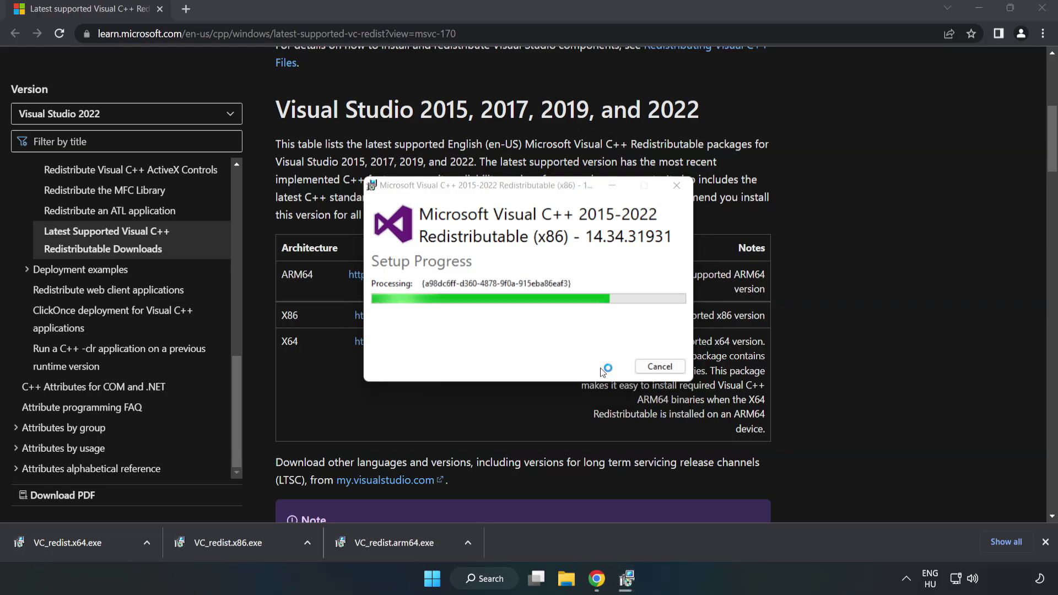
click(660, 368)
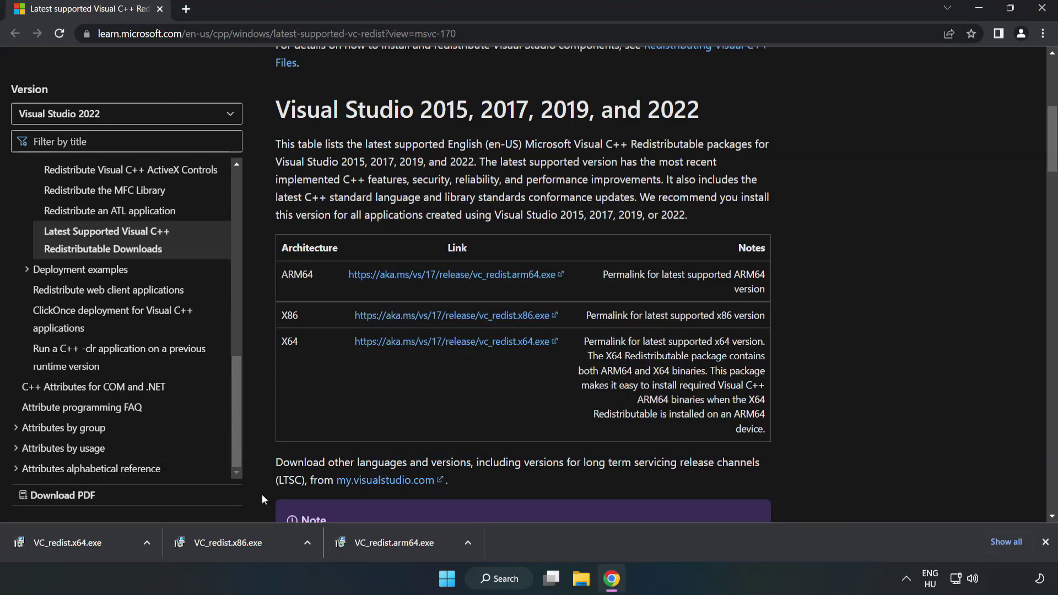
- Install the x64 Visual C++ Redistributable 14.34.31931 after accepting its licence
click(58, 539)
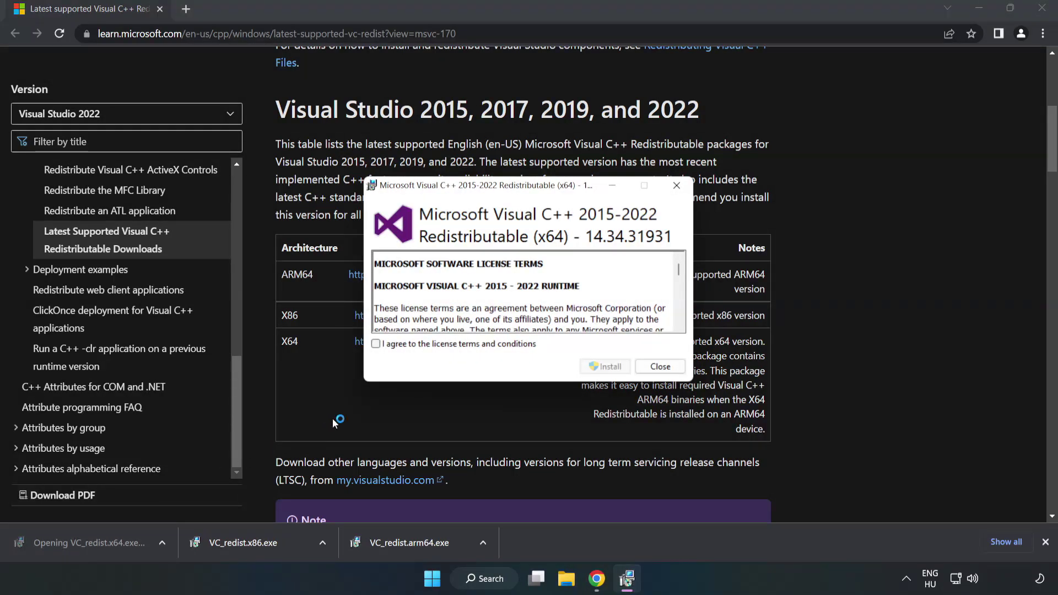
drag(678, 272, 681, 320)
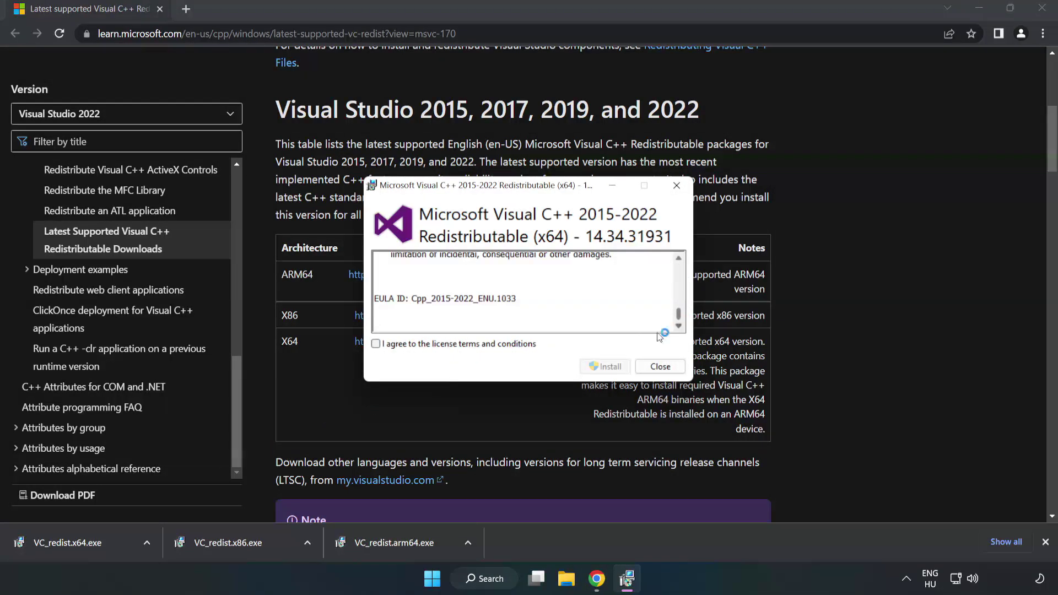
click(376, 344)
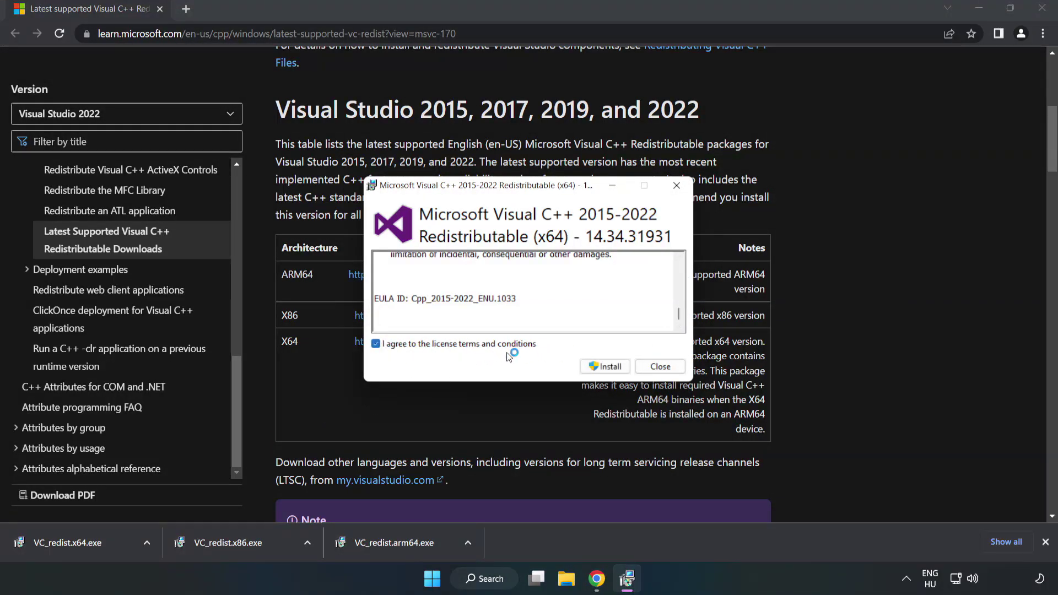
click(600, 365)
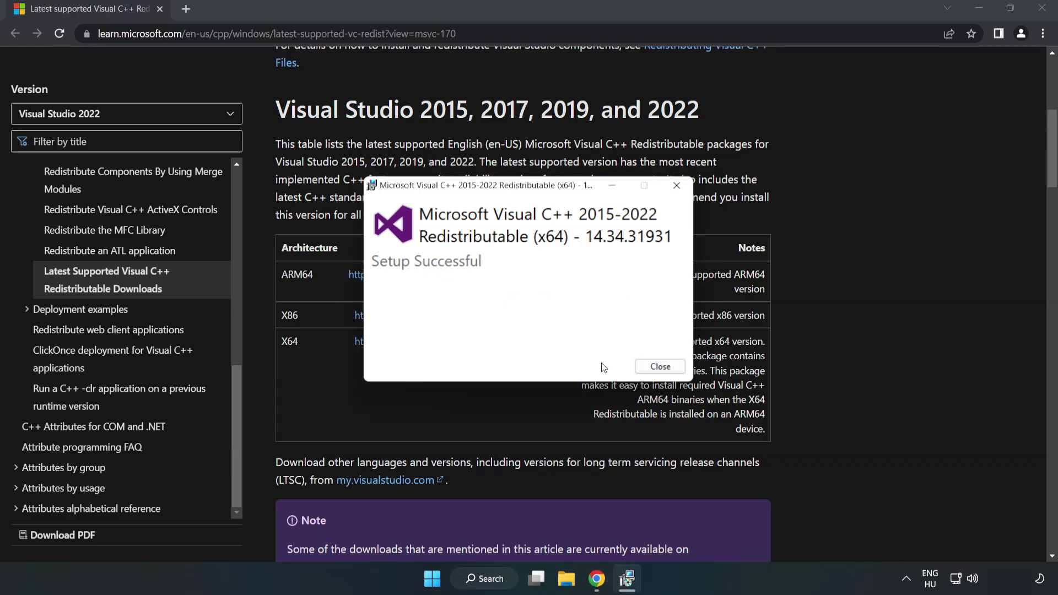
click(664, 368)
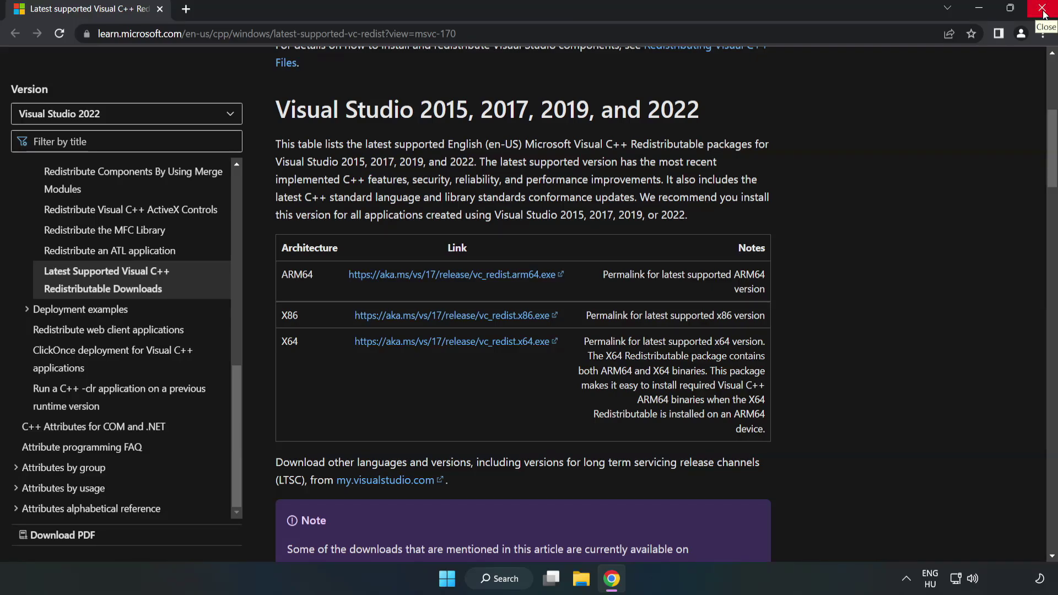
- Close Chrome and launch Command Prompt as administrator from a search for 'cmd'
click(1043, 10)
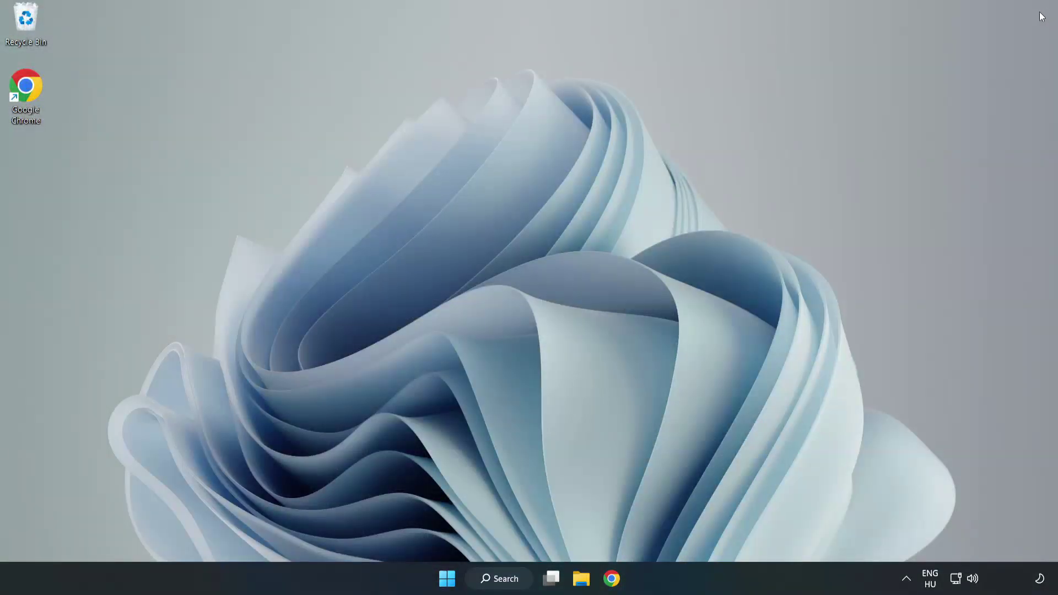
click(513, 577)
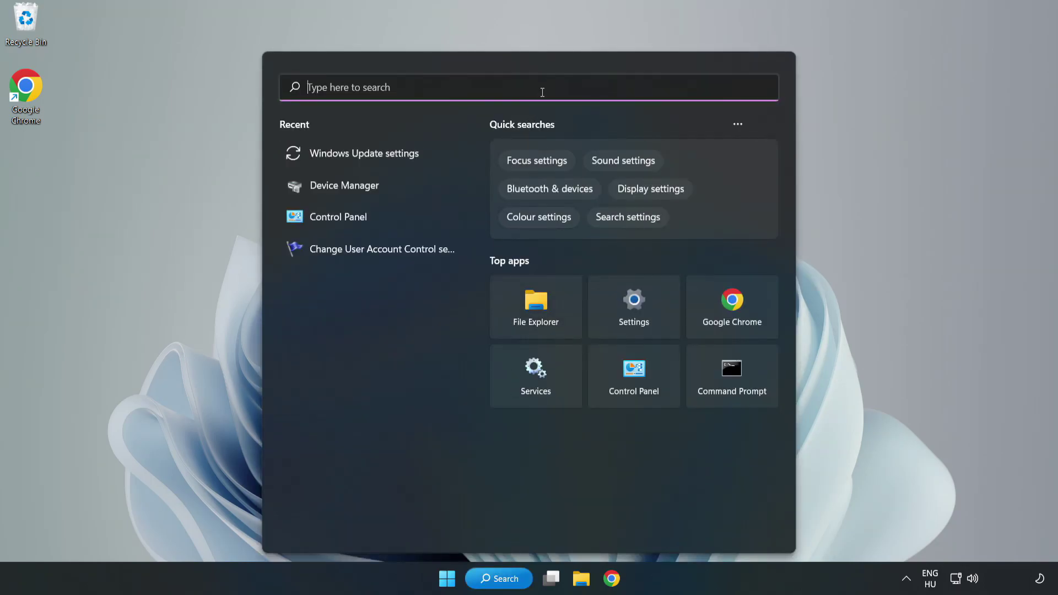
text(cmd)
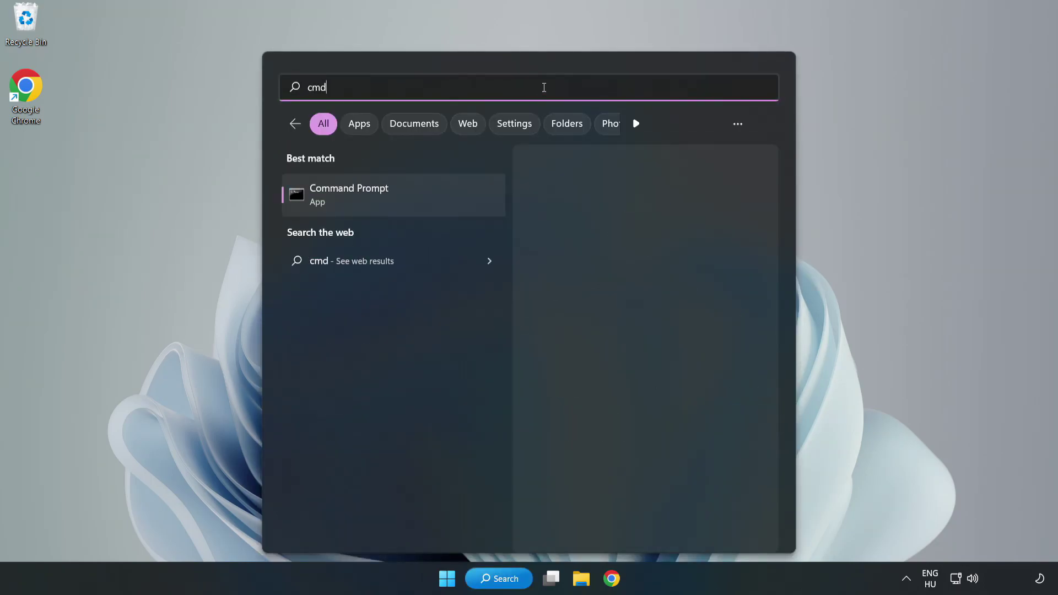
right_click(415, 199)
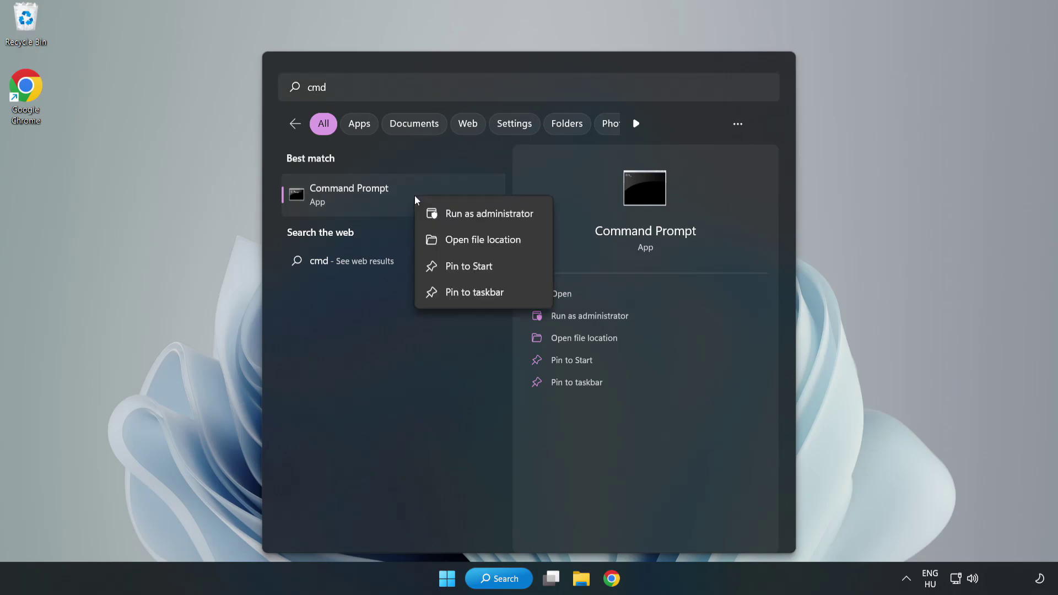
click(458, 215)
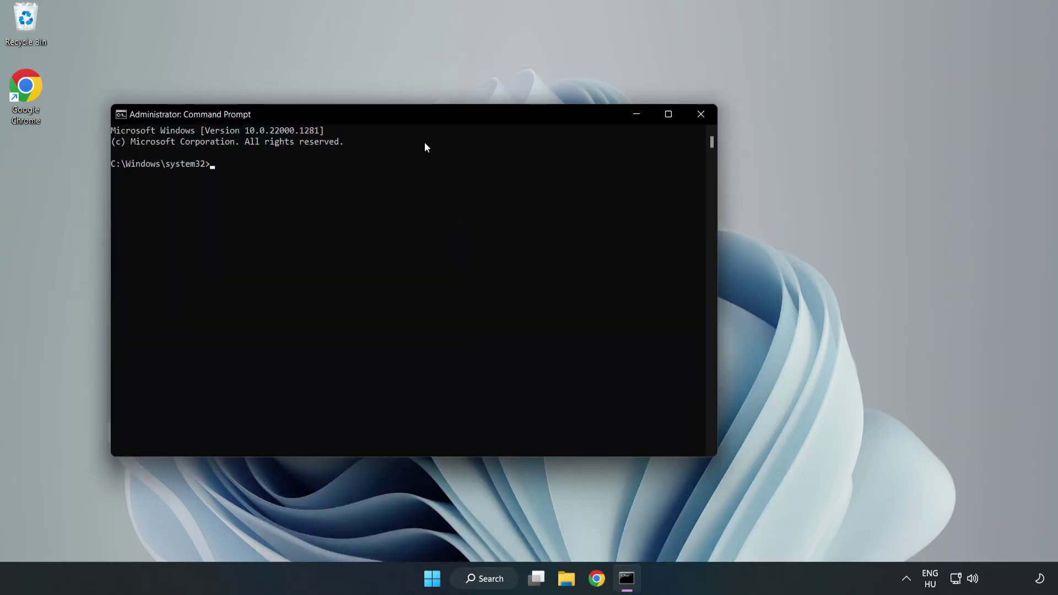
drag(422, 117, 538, 121)
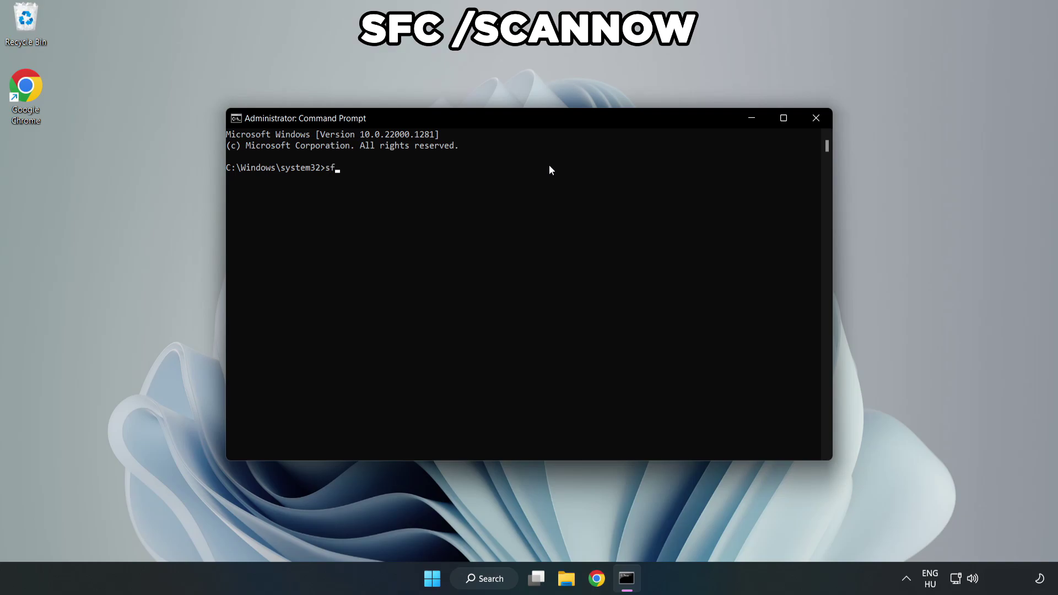
- Run 'sfc /scannow' to 100% with no integrity violations, then close Command Prompt
text(sfc /scannow)
key(Return)
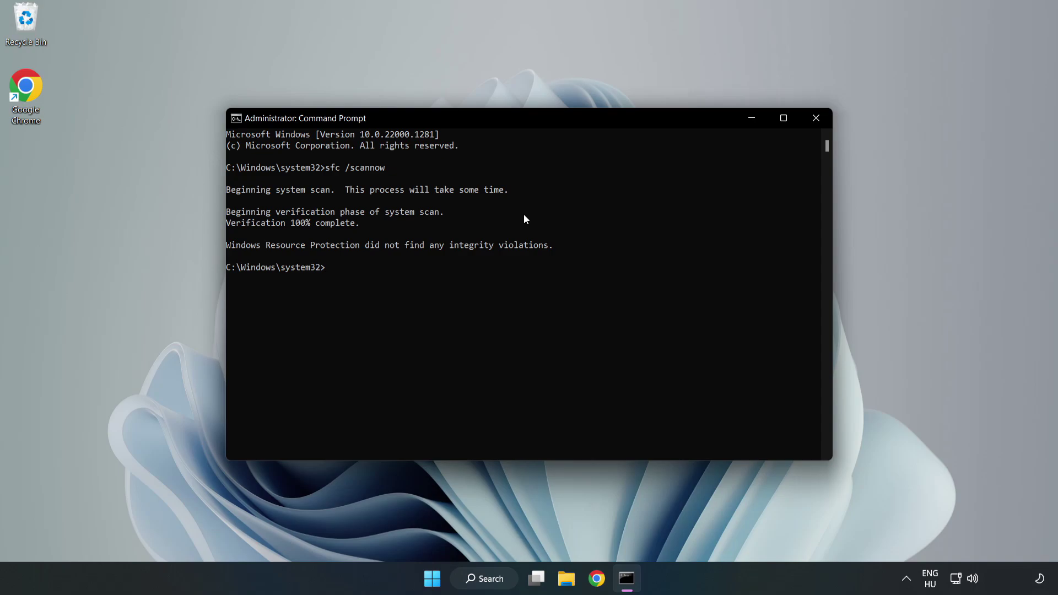
click(815, 120)
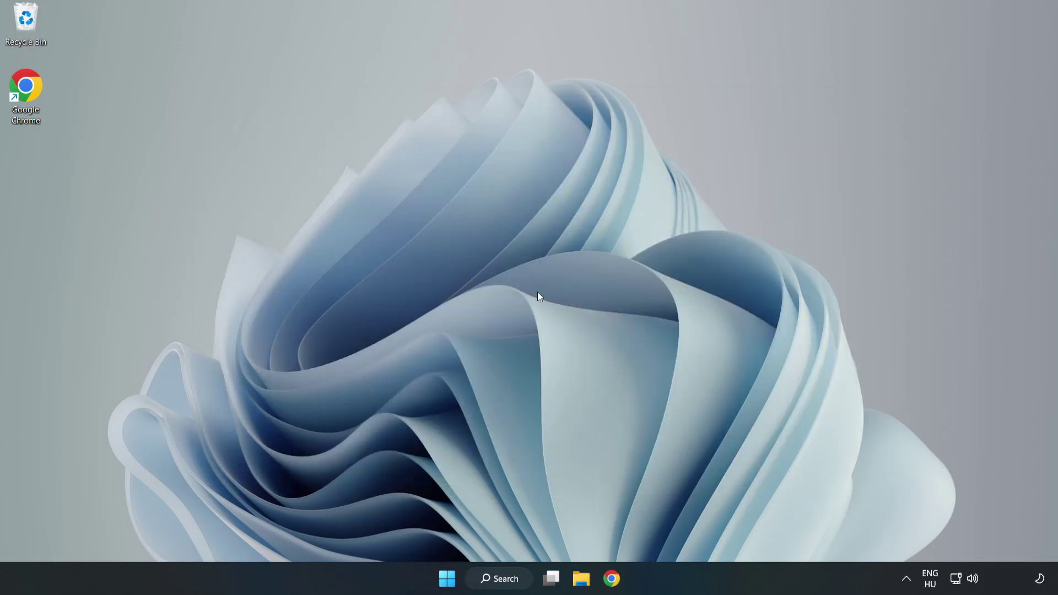